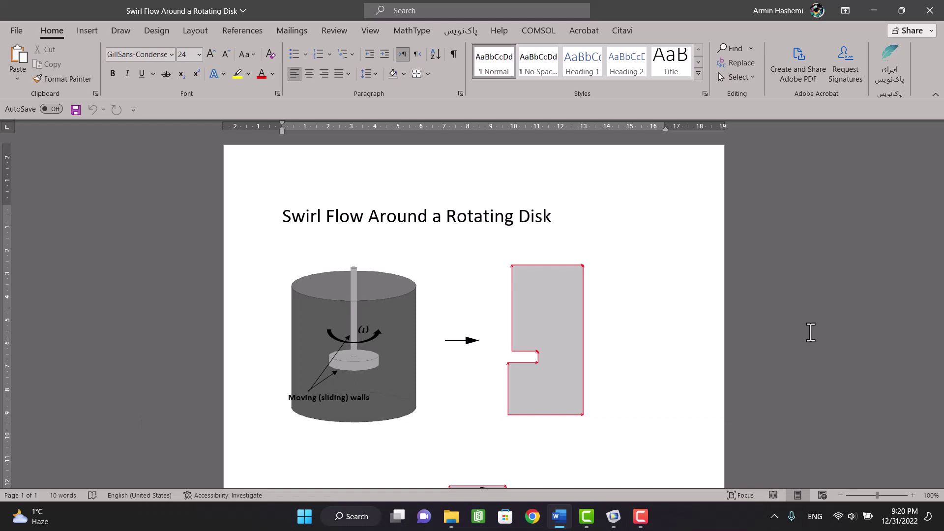
pyautogui.scroll(-1, 430, 382)
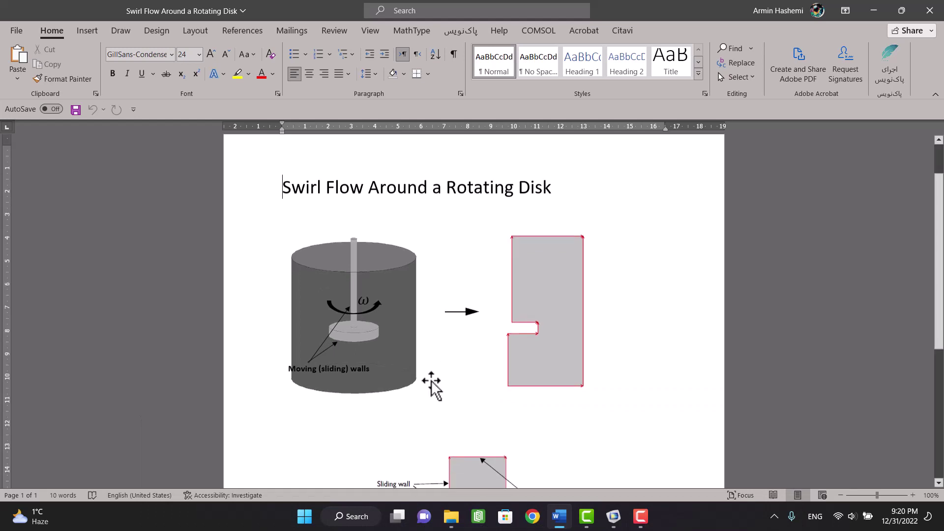
pyautogui.scroll(-1, 478, 436)
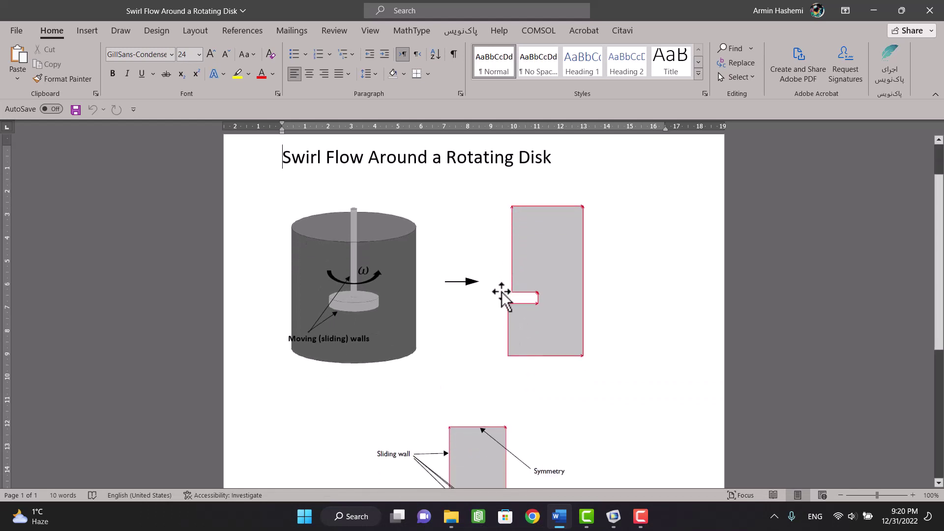
pyautogui.scroll(-1, 502, 295)
pyautogui.scroll(-1, 500, 297)
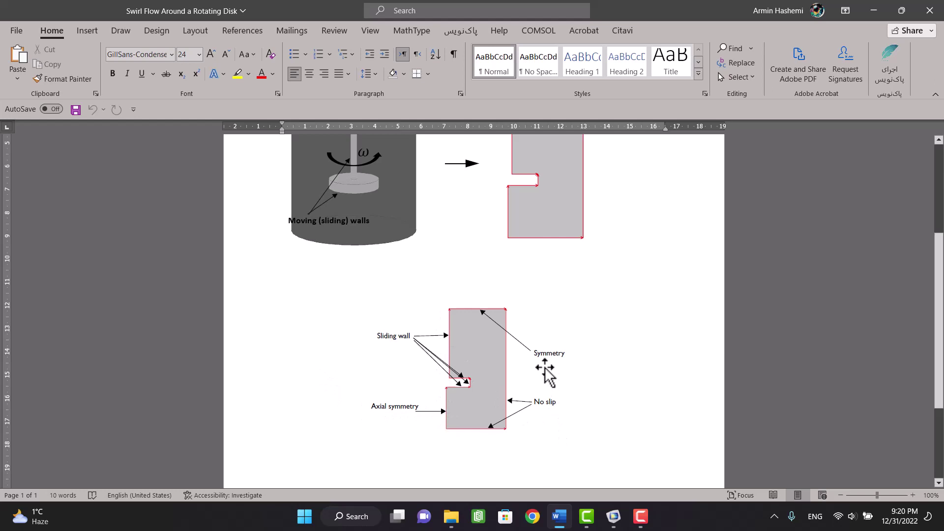
# Step: Start a new 2D axisymmetric model in the Model Wizard
pyautogui.click(614, 517)
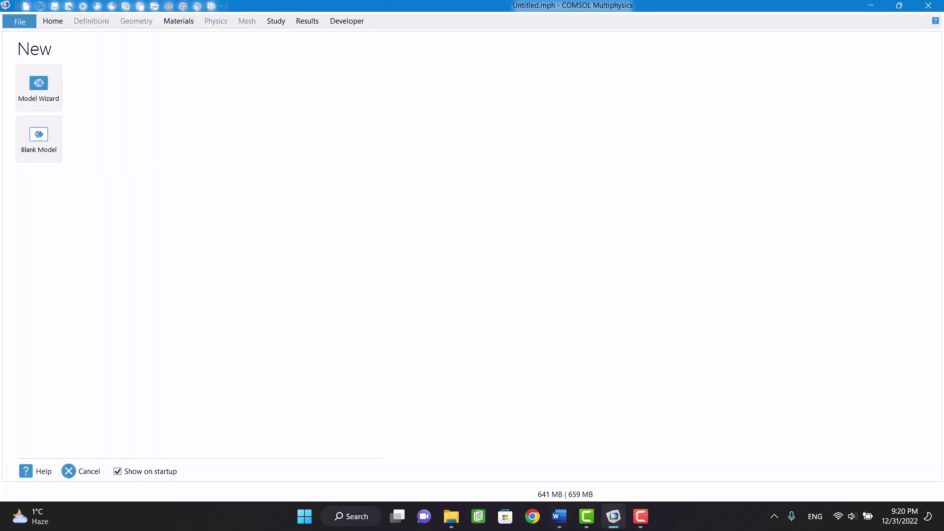
pyautogui.click(37, 83)
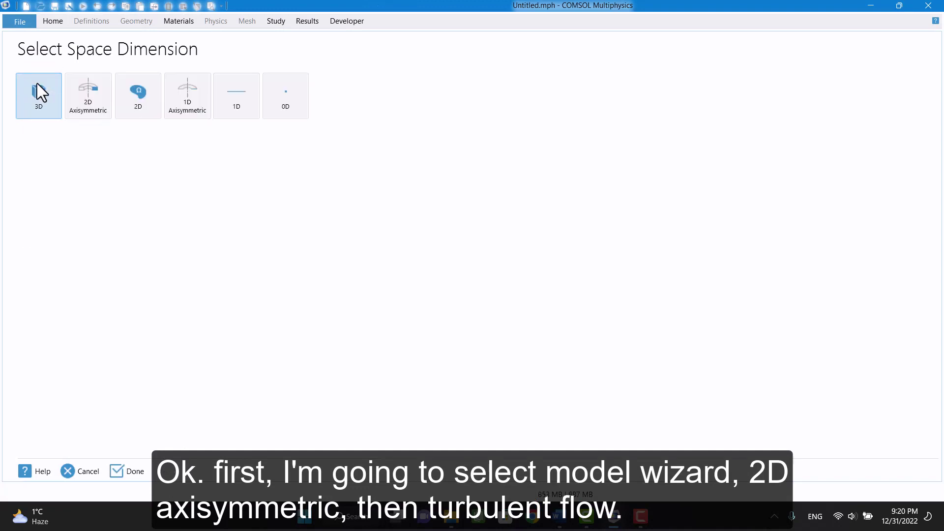
pyautogui.click(103, 100)
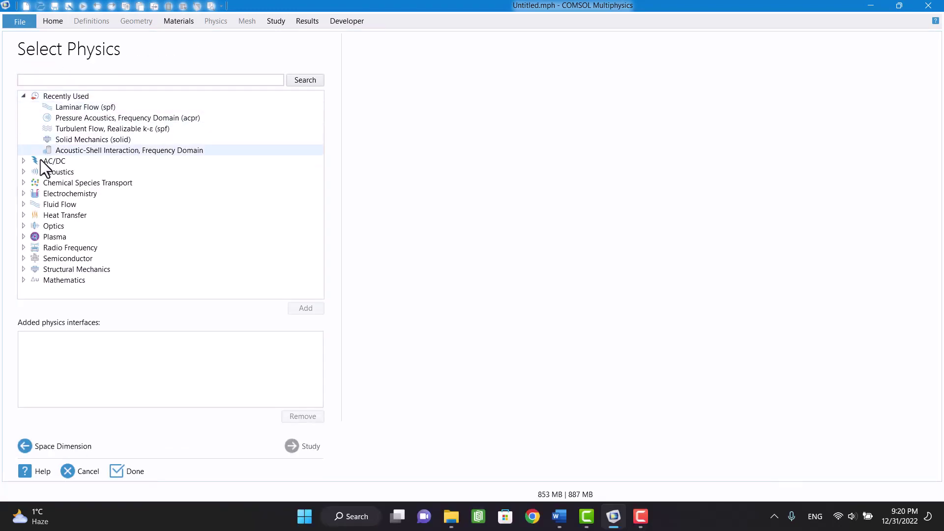
# Step: Add Turbulent Flow, k-ε physics and choose a Stationary study
pyautogui.click(22, 206)
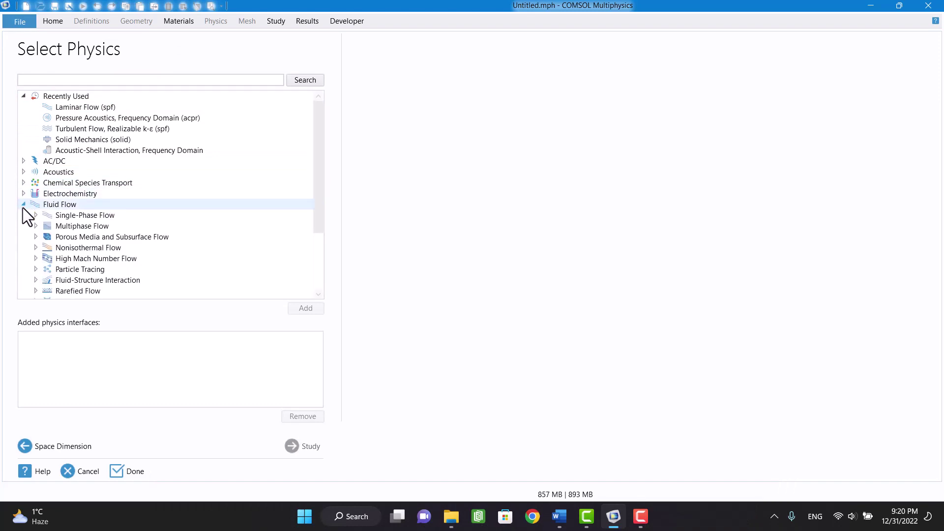
pyautogui.click(35, 215)
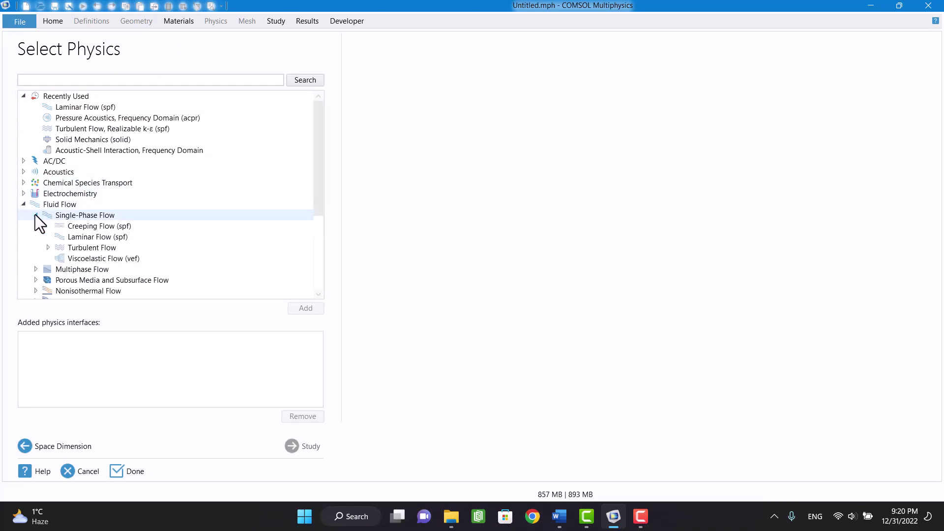
pyautogui.click(48, 247)
pyautogui.click(160, 280)
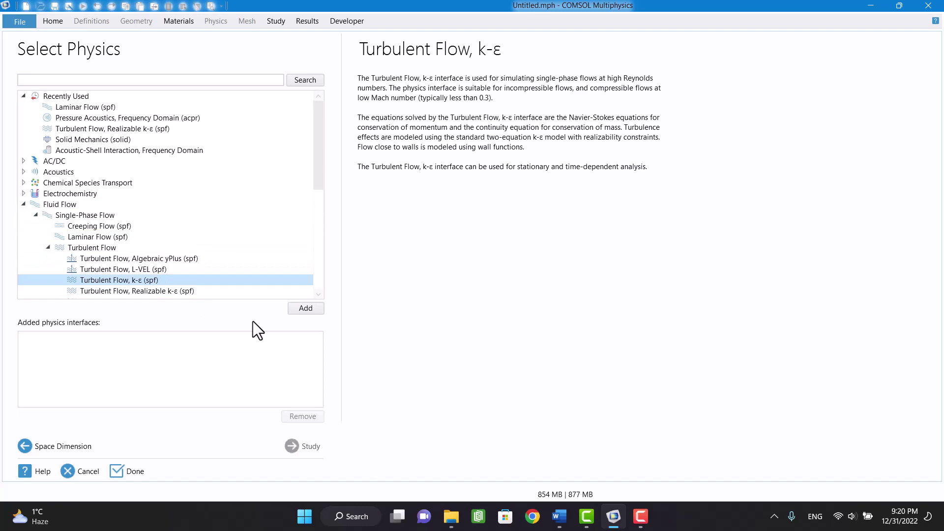
pyautogui.click(304, 308)
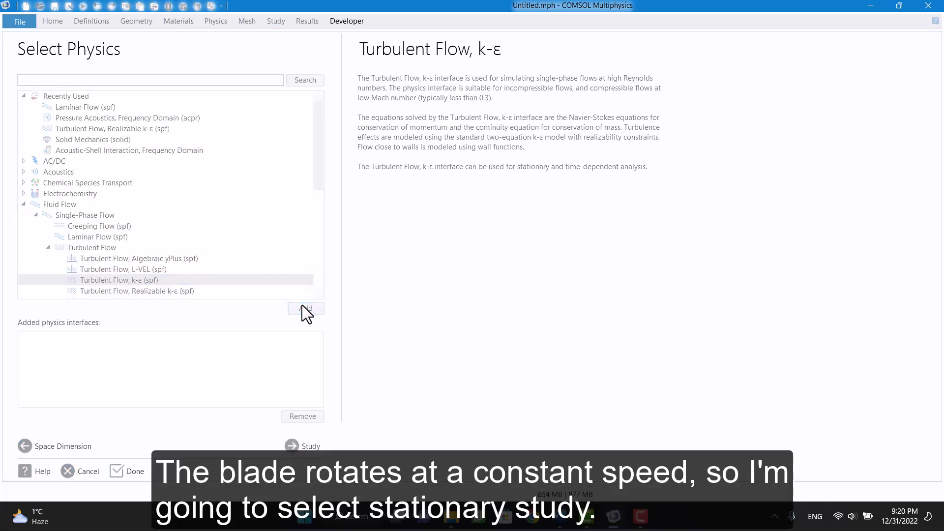
pyautogui.click(299, 445)
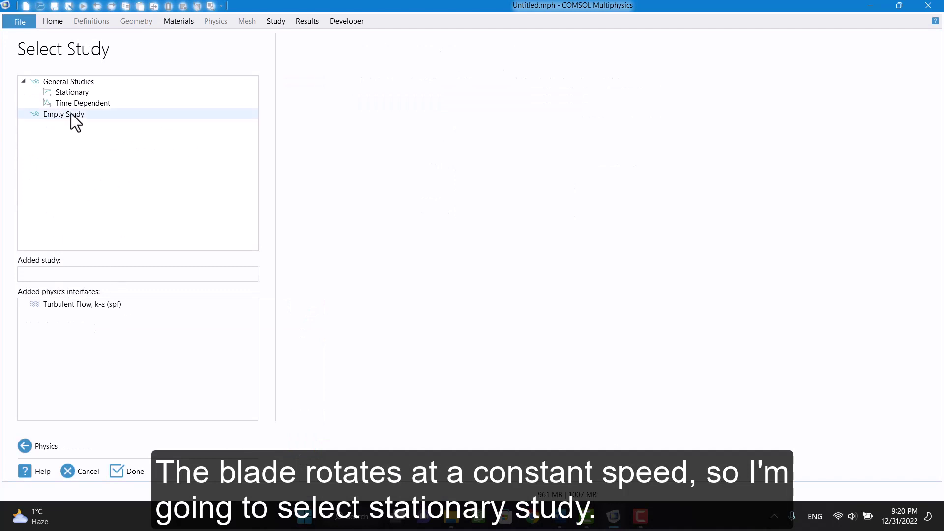
pyautogui.click(63, 96)
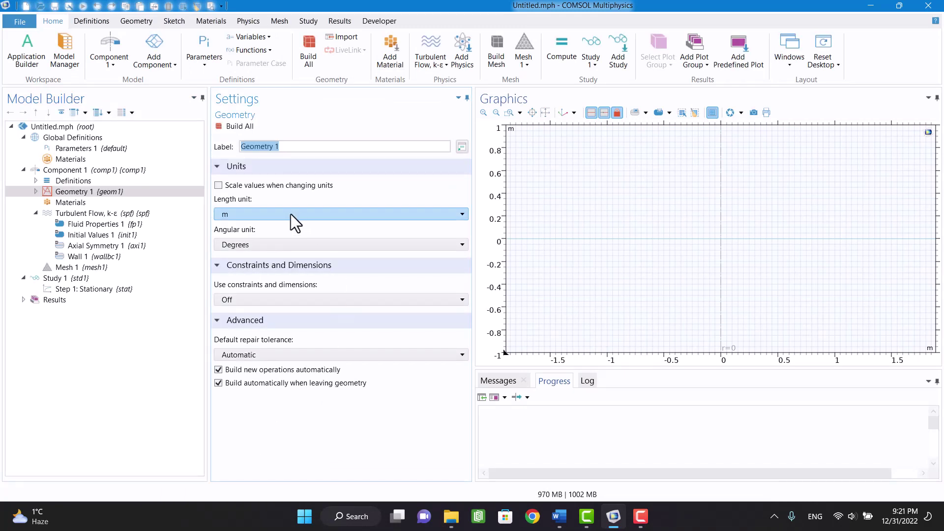
# Step: Add and build a first rectangle, 0.02 m wide and 0.04 m tall
pyautogui.rightClick(75, 191)
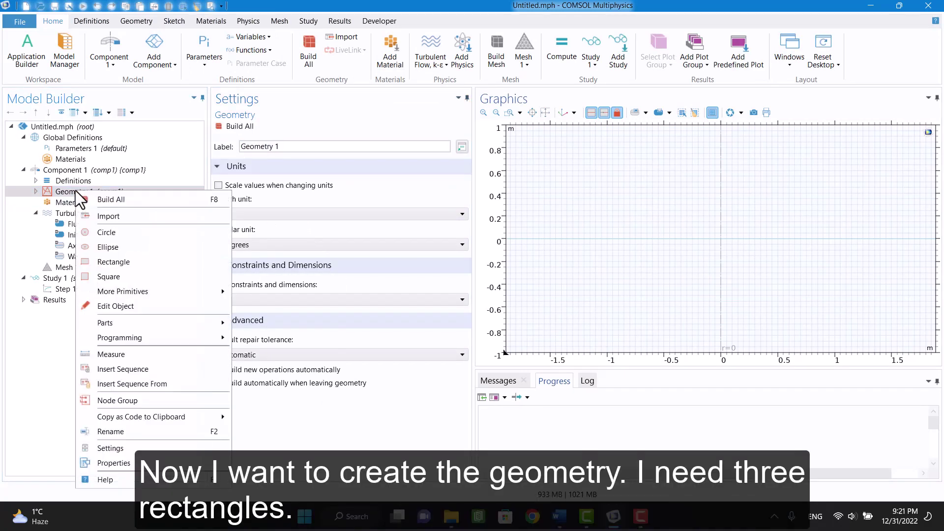
pyautogui.click(113, 262)
pyautogui.doubleClick(270, 227)
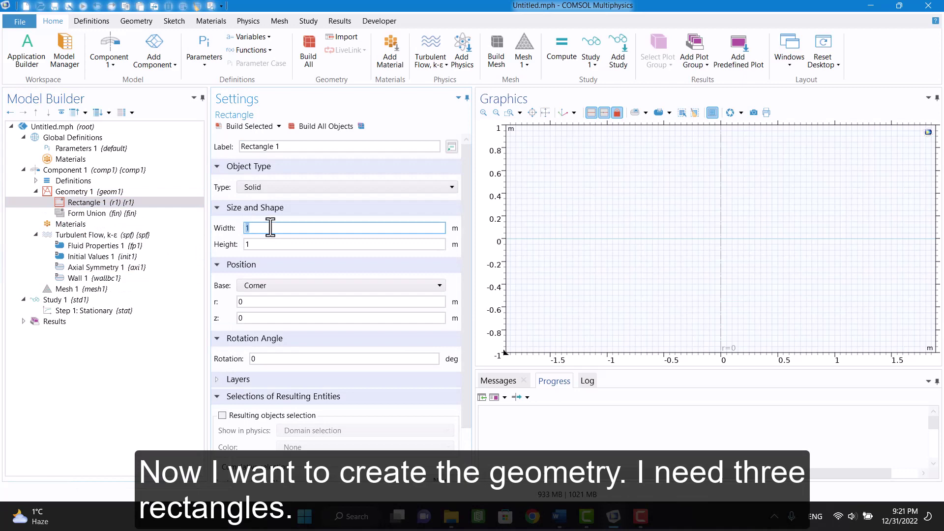
pyautogui.write('0.02')
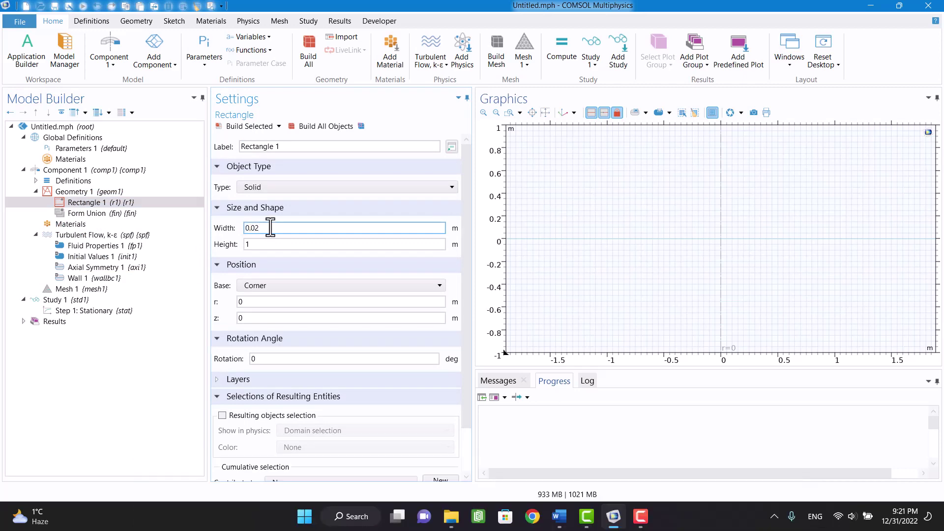
pyautogui.press('Tab')
pyautogui.write('0.04')
pyautogui.click(323, 129)
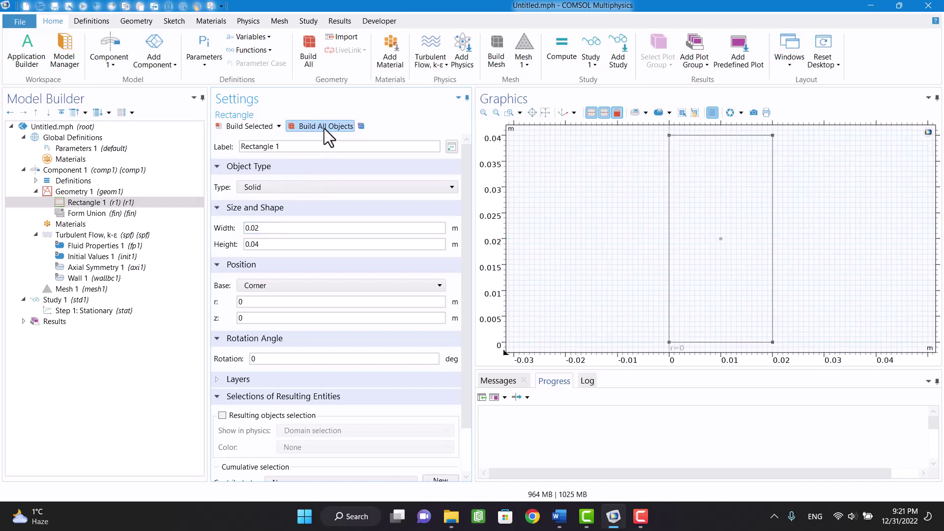
# Step: Add and build a second 0.008 × 0.003 m rectangle at z = 0.014
pyautogui.click(66, 191)
pyautogui.rightClick(63, 192)
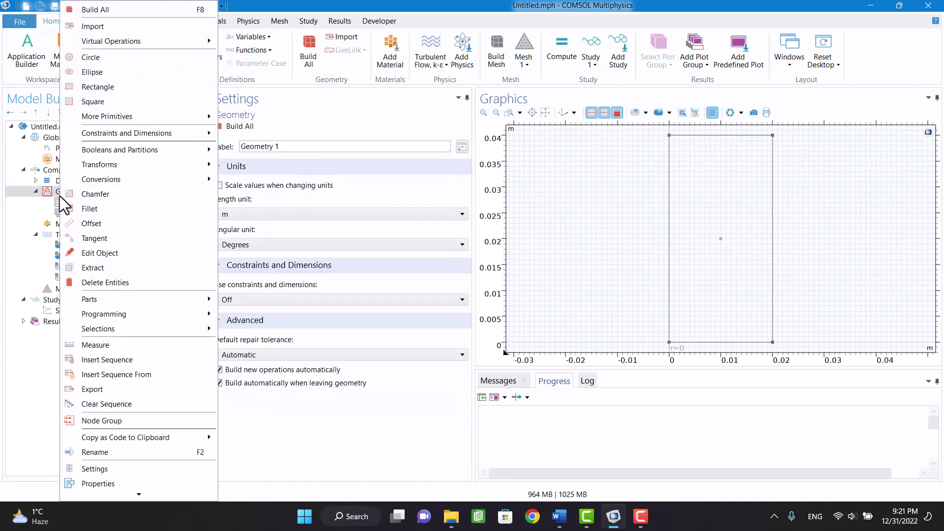
pyautogui.click(107, 87)
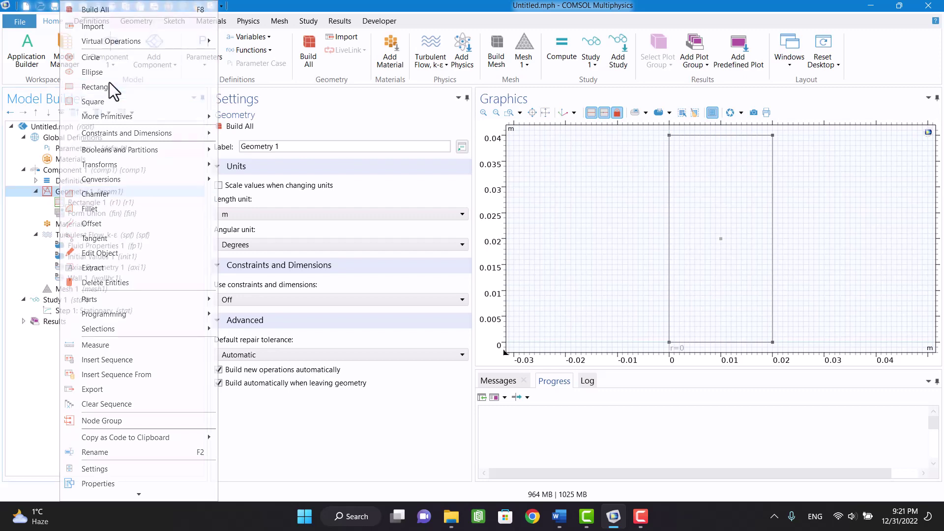
pyautogui.doubleClick(261, 227)
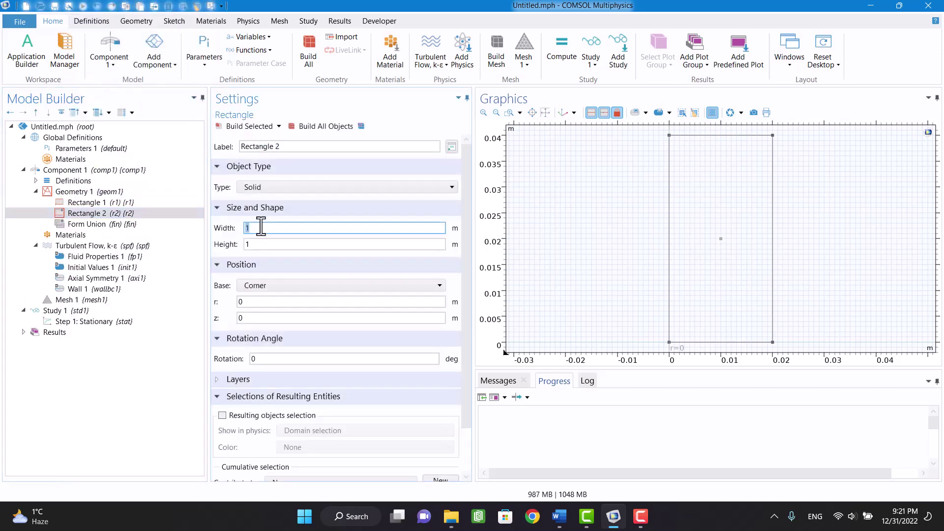
pyautogui.write('0.008')
pyautogui.press('Tab')
pyautogui.write('0.0')
pyautogui.write('03')
pyautogui.press('Tab')
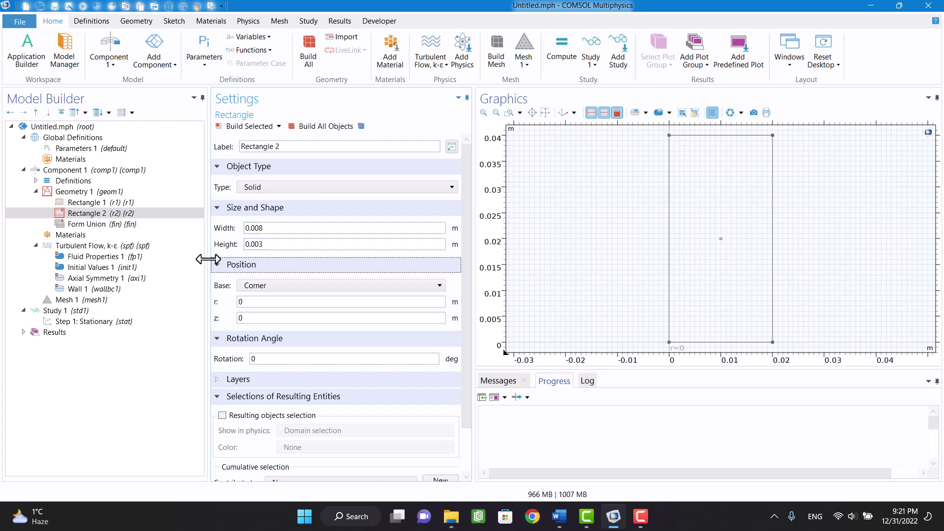
pyautogui.click(292, 318)
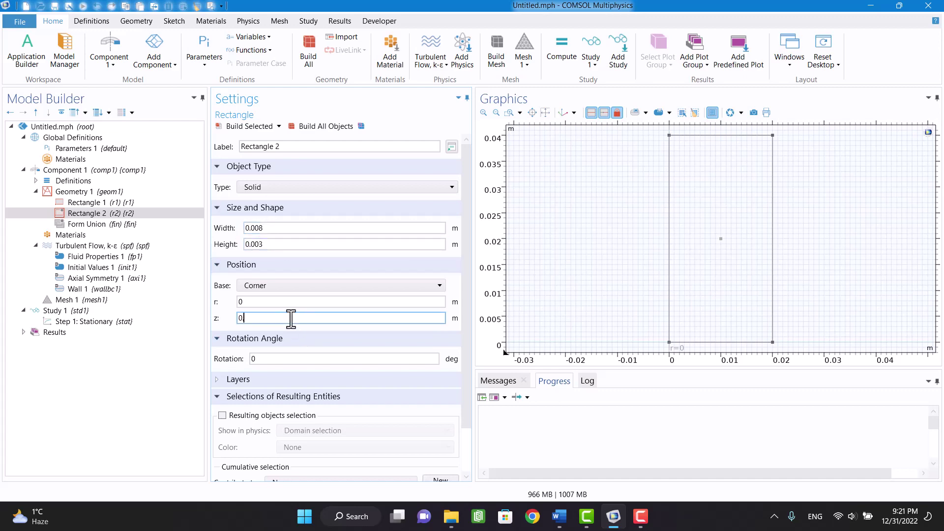
pyautogui.write('.0')
pyautogui.write('14')
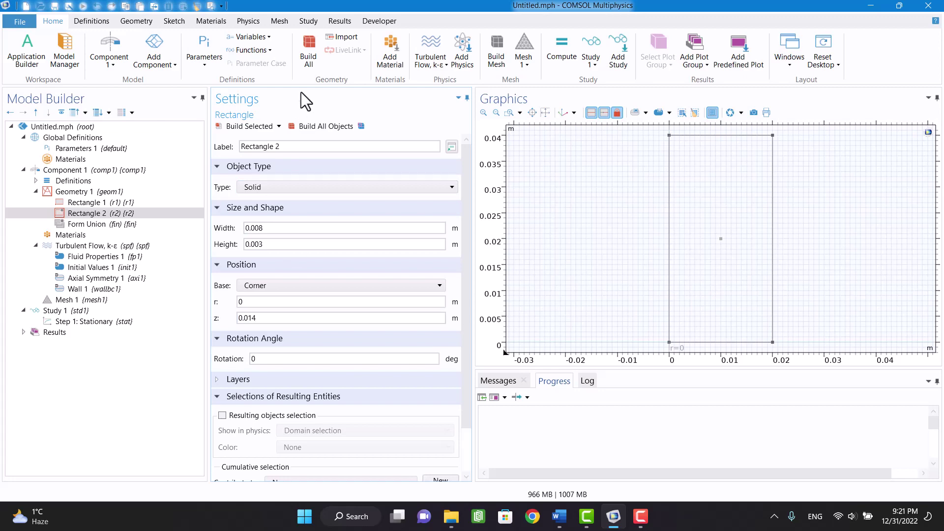
pyautogui.click(318, 127)
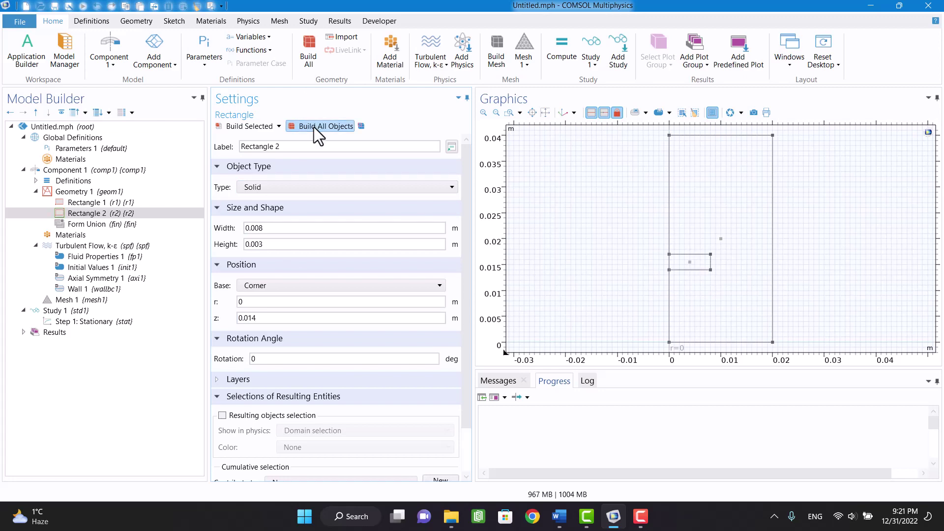
# Step: Add a 0.001 × 0.023 m Rectangle 3 at z = 0.017 and rebuild Geometry 1
pyautogui.rightClick(65, 193)
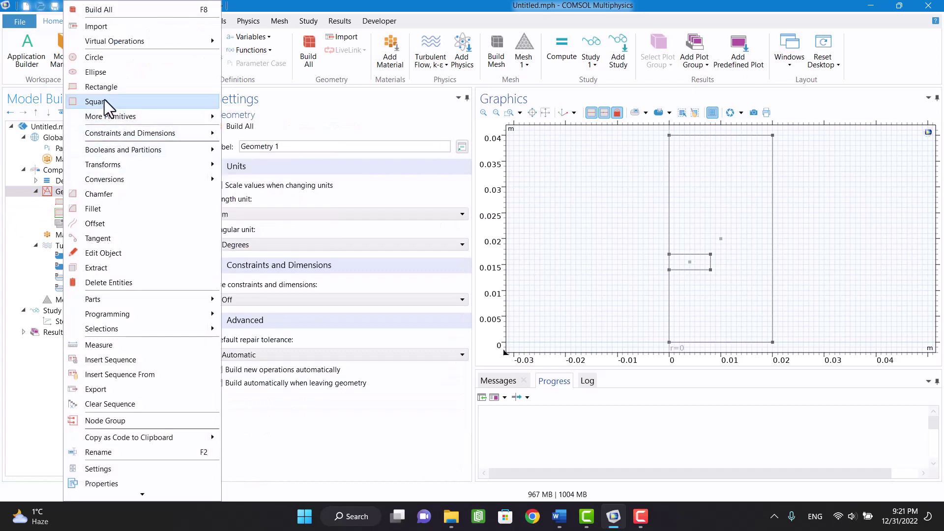
pyautogui.click(103, 88)
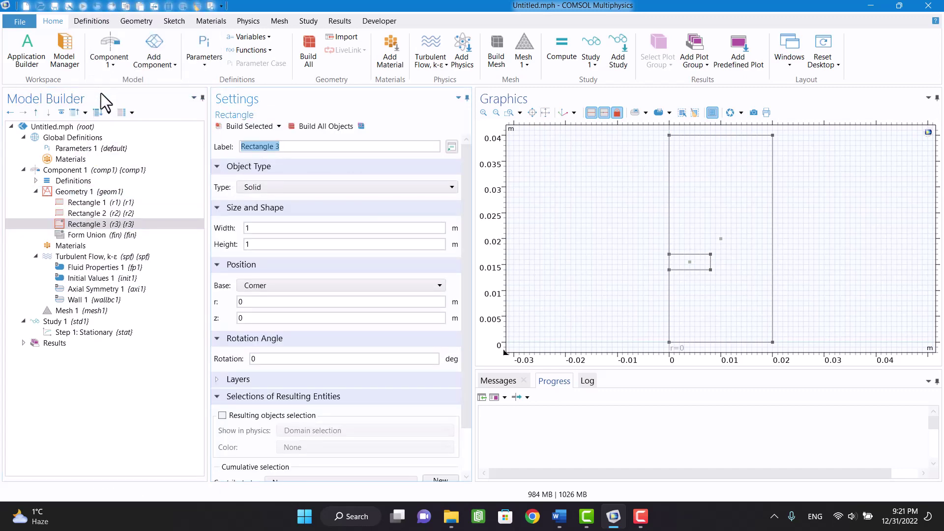
pyautogui.doubleClick(277, 228)
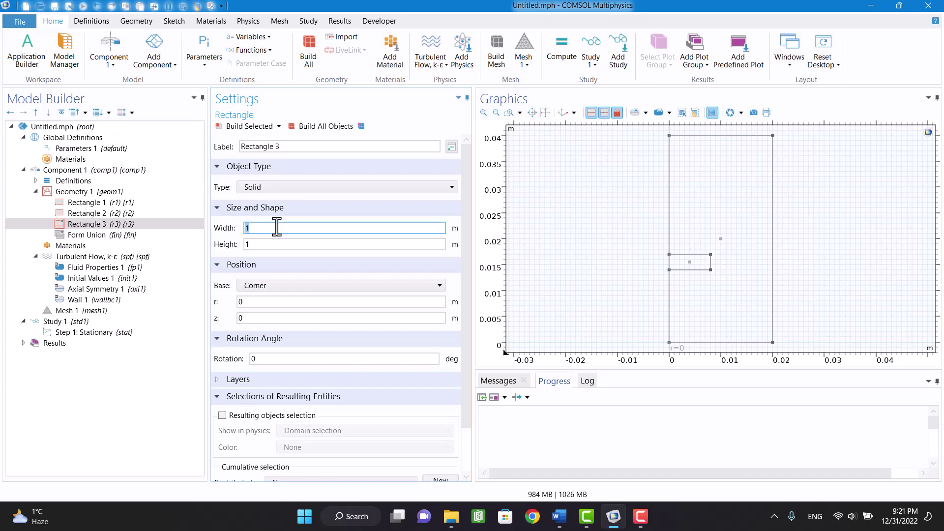
pyautogui.write('0.001')
pyautogui.press('Tab')
pyautogui.write('0.0')
pyautogui.write('23')
pyautogui.press('Tab')
pyautogui.press('Tab')
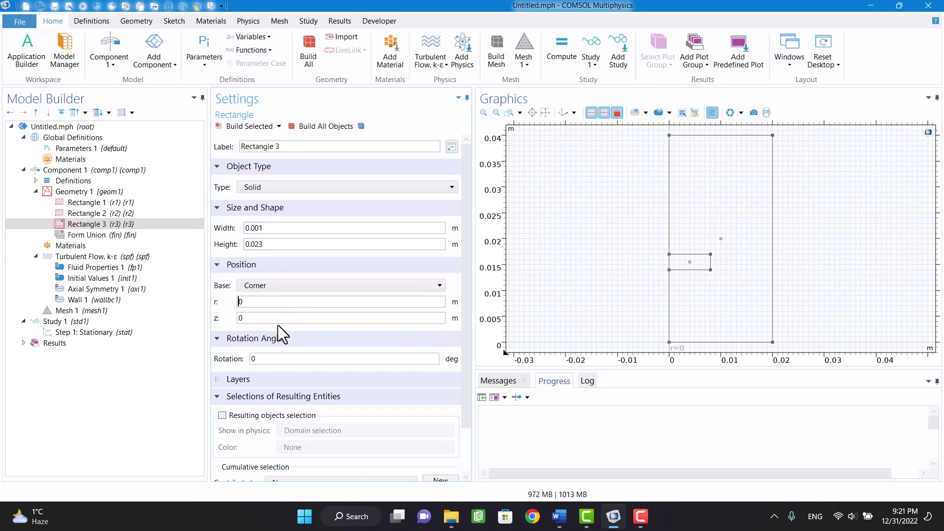
pyautogui.click(284, 319)
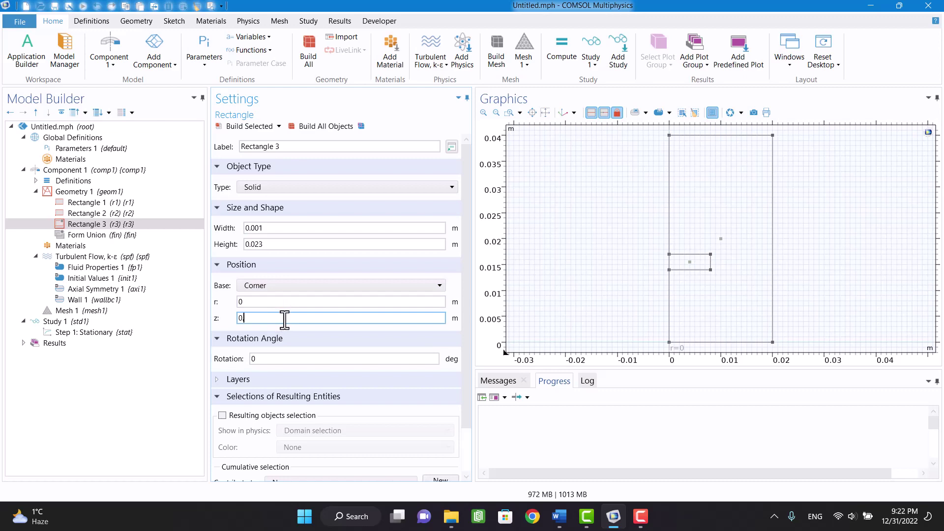
pyautogui.write('.0')
pyautogui.write('17')
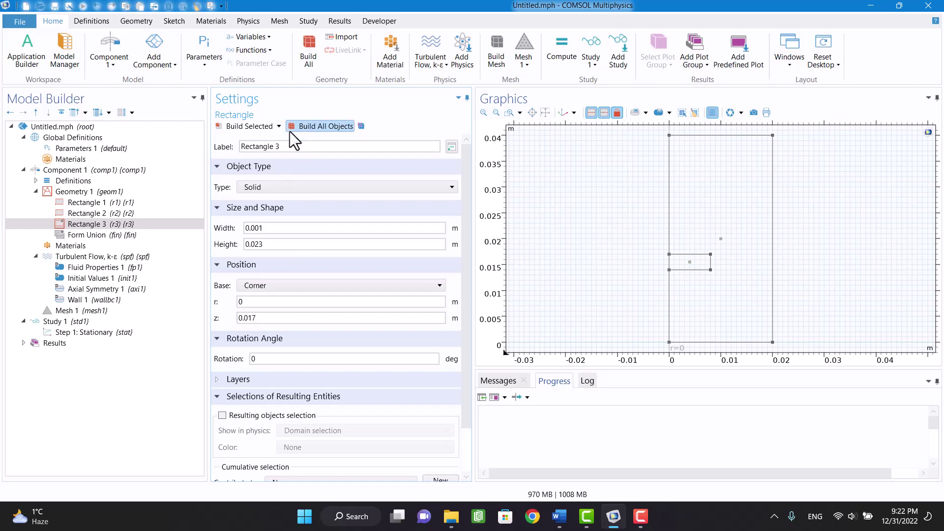
pyautogui.click(290, 130)
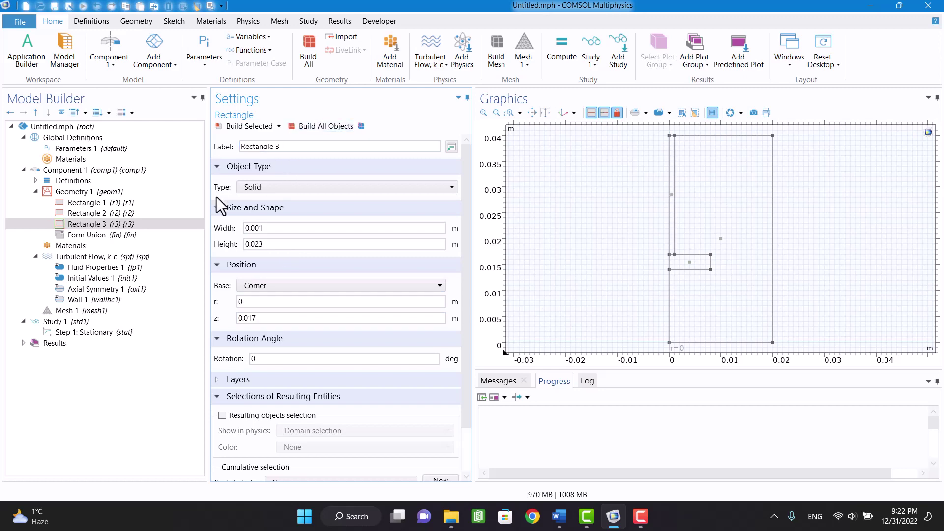
pyautogui.click(106, 193)
pyautogui.click(241, 128)
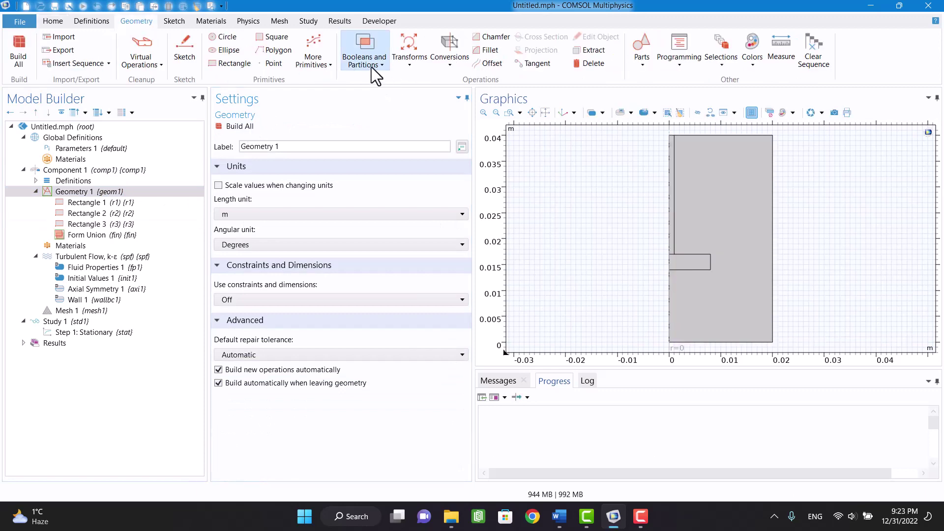
# Step: Build a Difference that subtracts rectangles r2 and r3 from r1
pyautogui.click(373, 71)
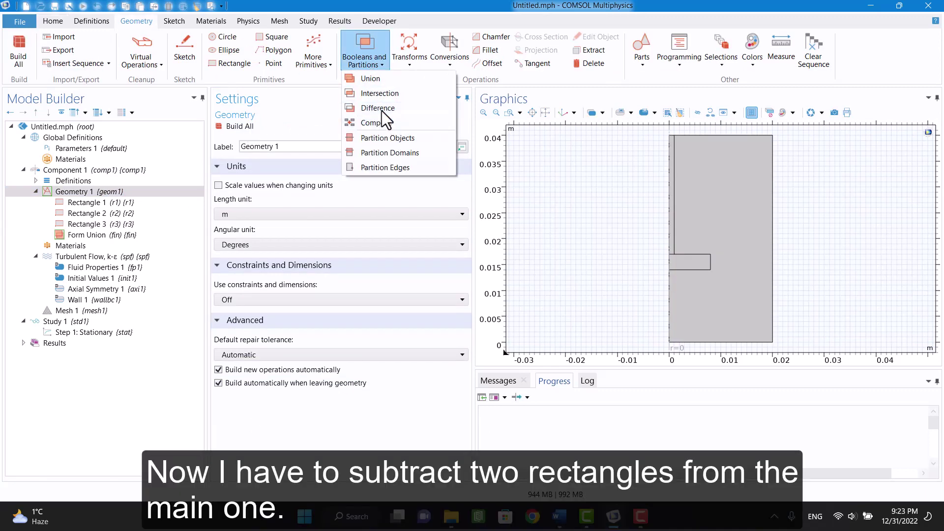
pyautogui.click(384, 108)
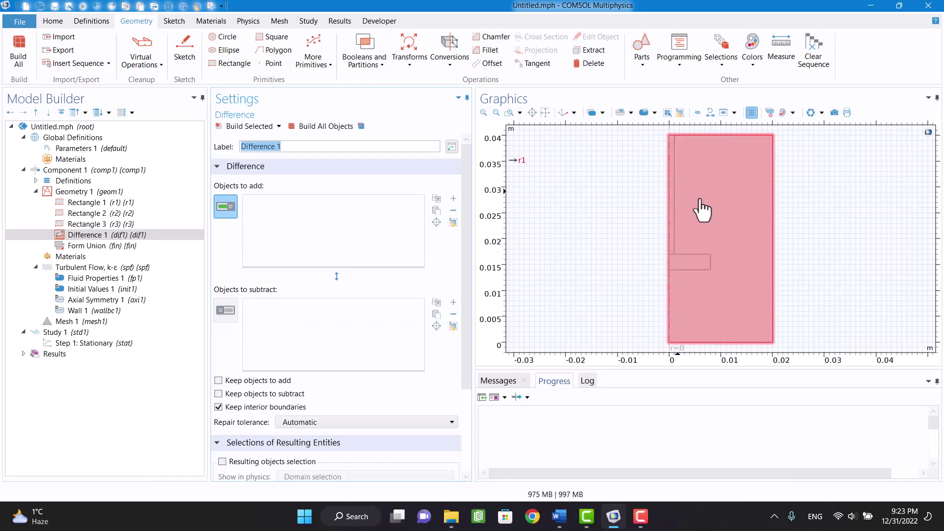
pyautogui.click(701, 208)
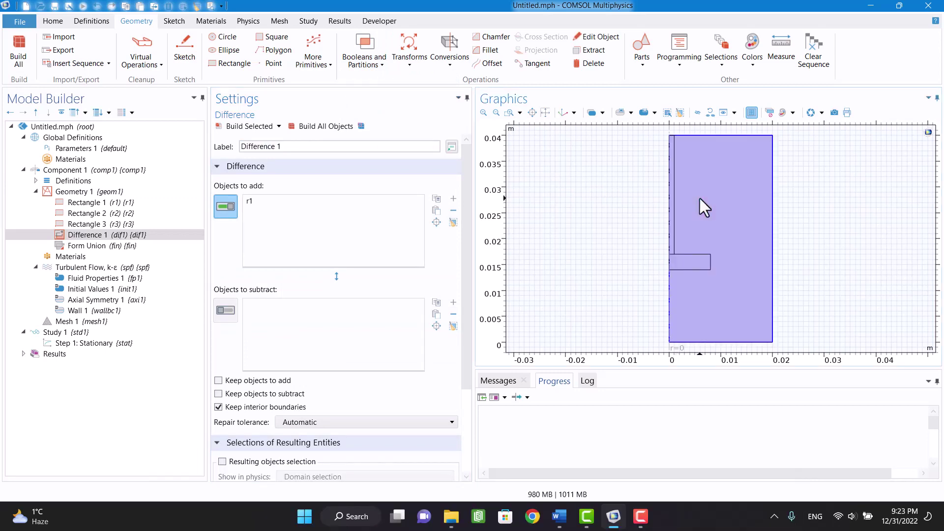
pyautogui.click(225, 310)
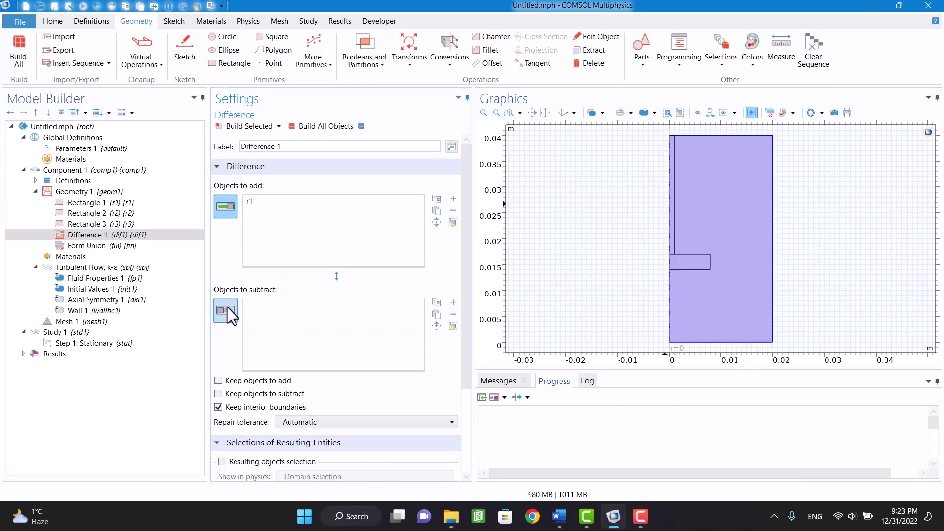
pyautogui.click(677, 277)
pyautogui.click(672, 250)
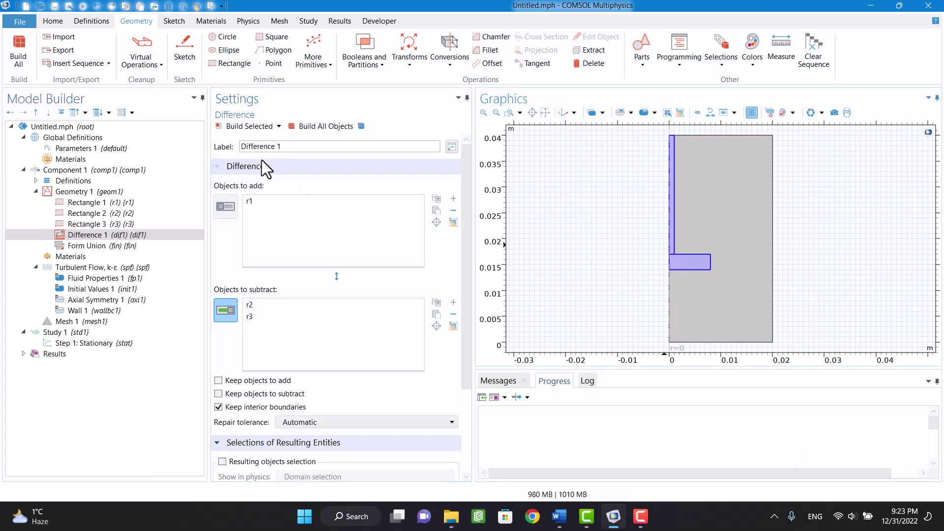
pyautogui.click(330, 127)
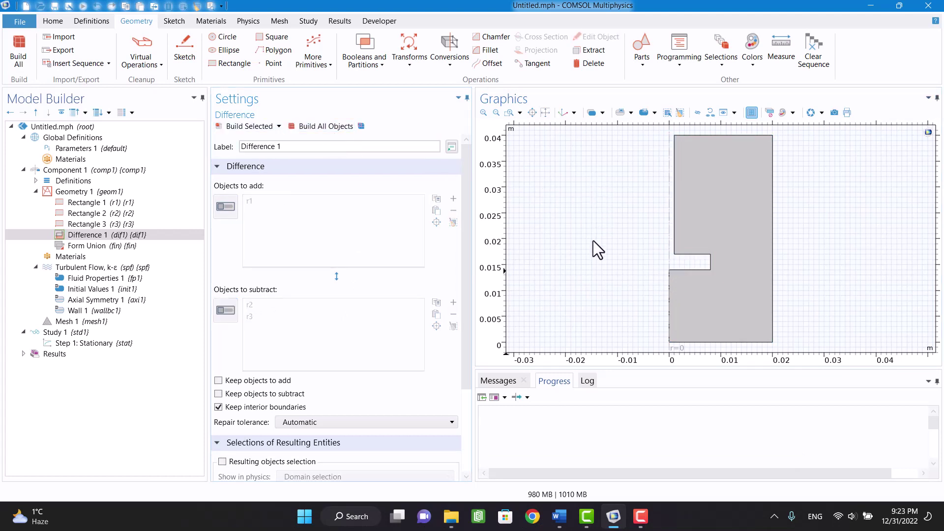
pyautogui.click(79, 257)
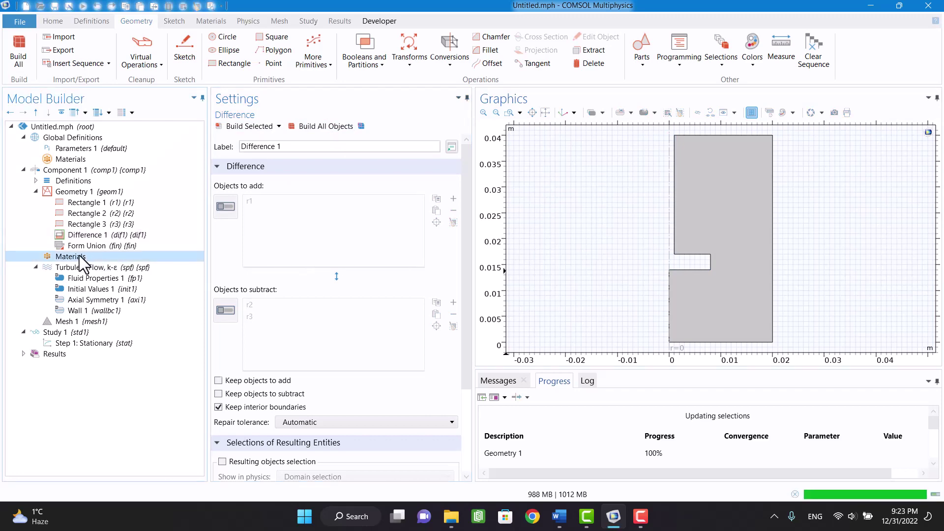
# Step: Add a blank material with density 1000 kg/m³ and dynamic viscosity 0.001 Pa·s
pyautogui.rightClick(82, 259)
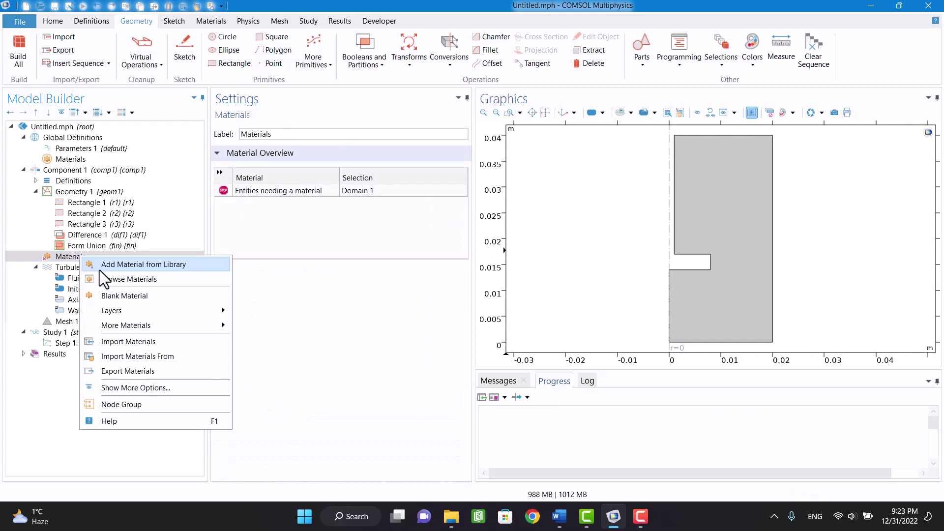
pyautogui.press('Escape')
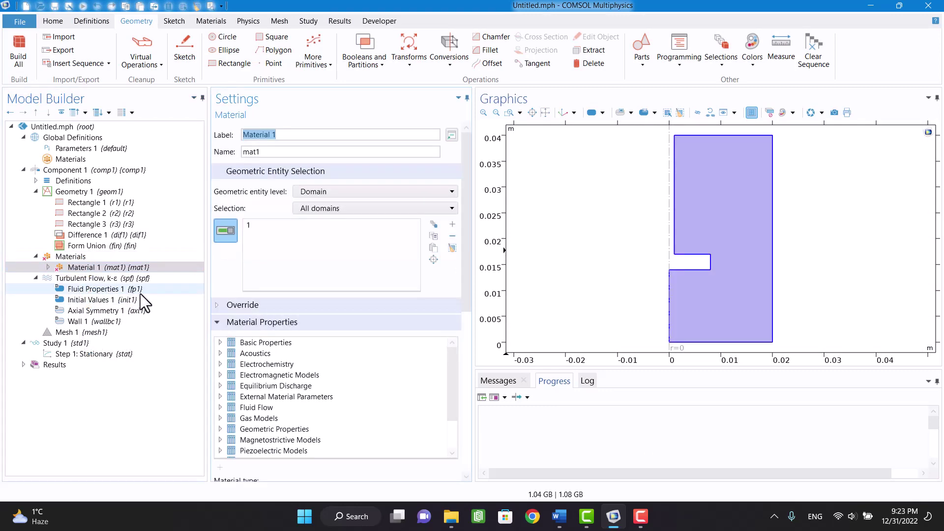
pyautogui.scroll(-3, 395, 342)
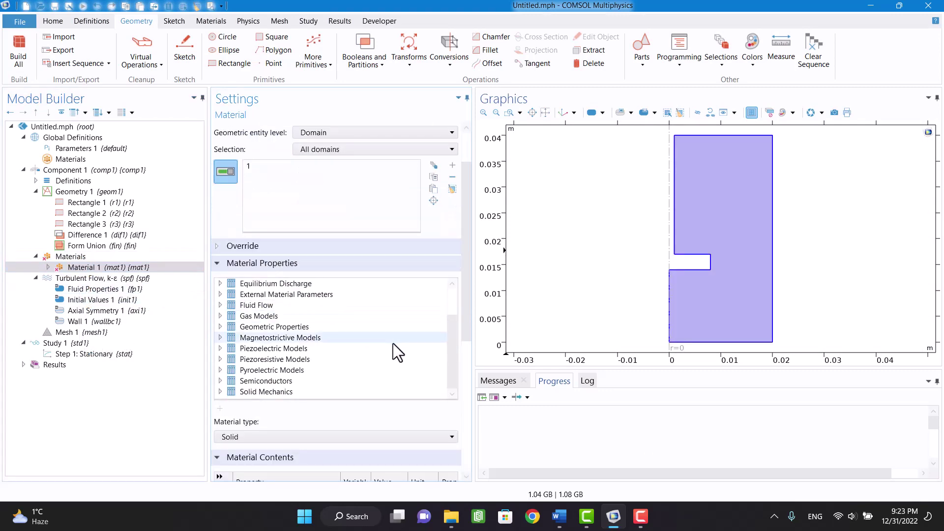
pyautogui.scroll(-3, 436, 457)
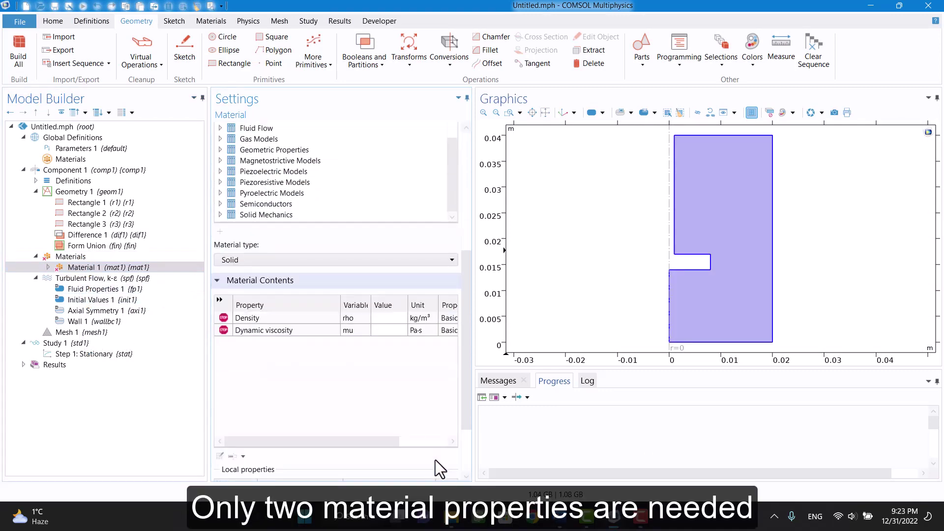
pyautogui.click(379, 320)
pyautogui.click(386, 333)
pyautogui.write('0.001')
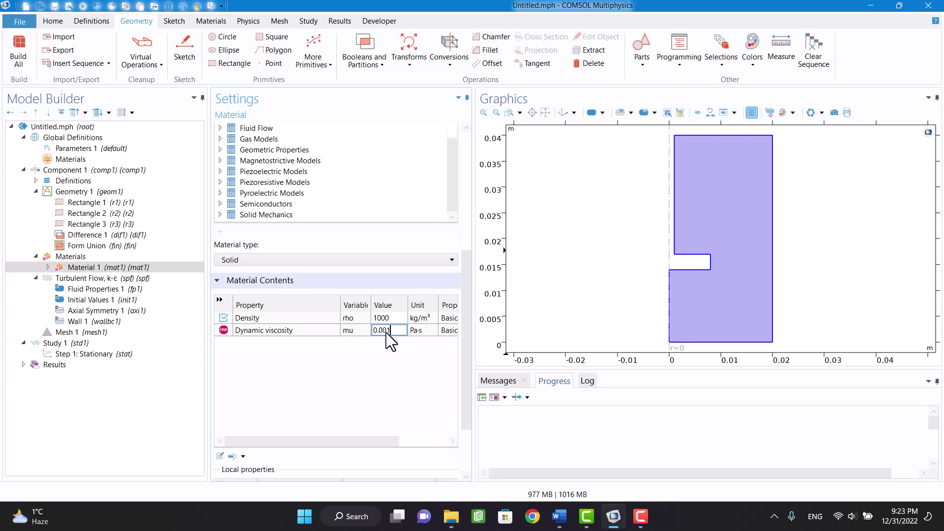
pyautogui.press('Return')
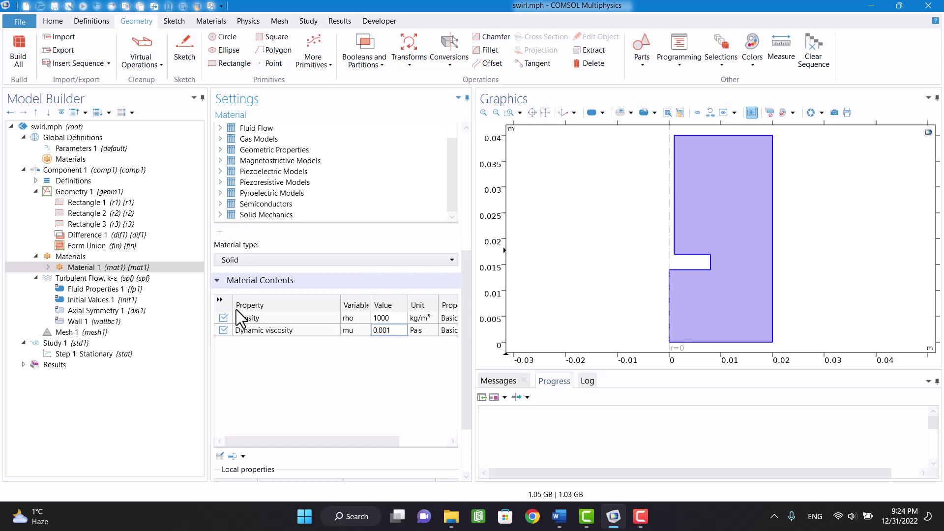
pyautogui.click(80, 281)
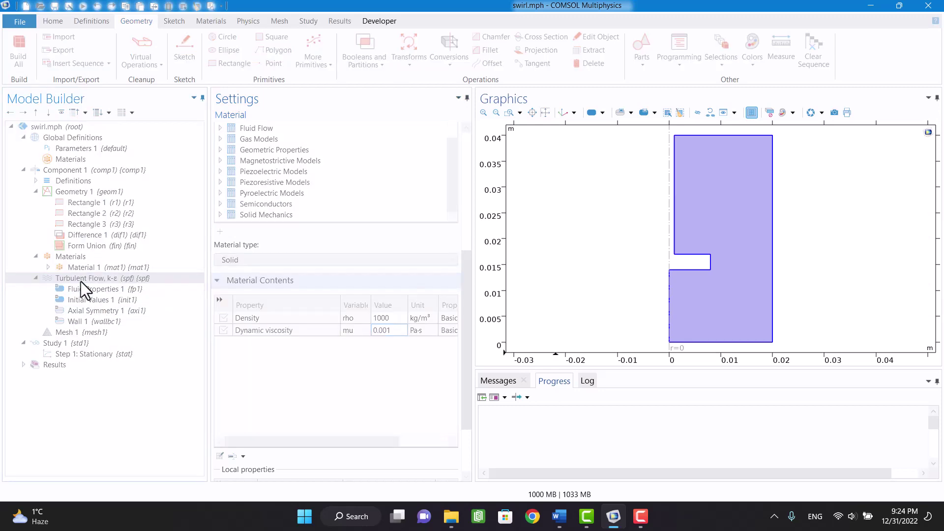
# Step: Add Wall 2 on the notch edges, boundaries 3, 4, 5 and 7, and check the sketch
pyautogui.rightClick(81, 281)
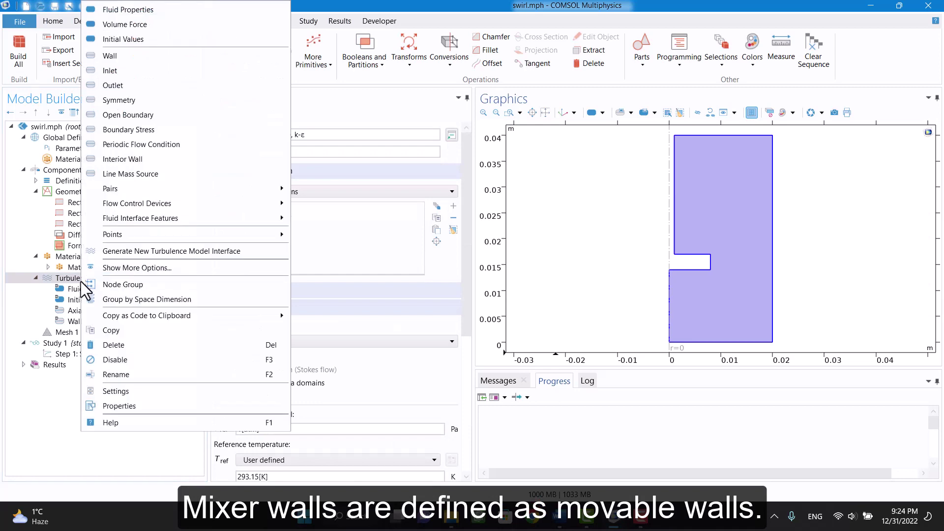
pyautogui.click(153, 58)
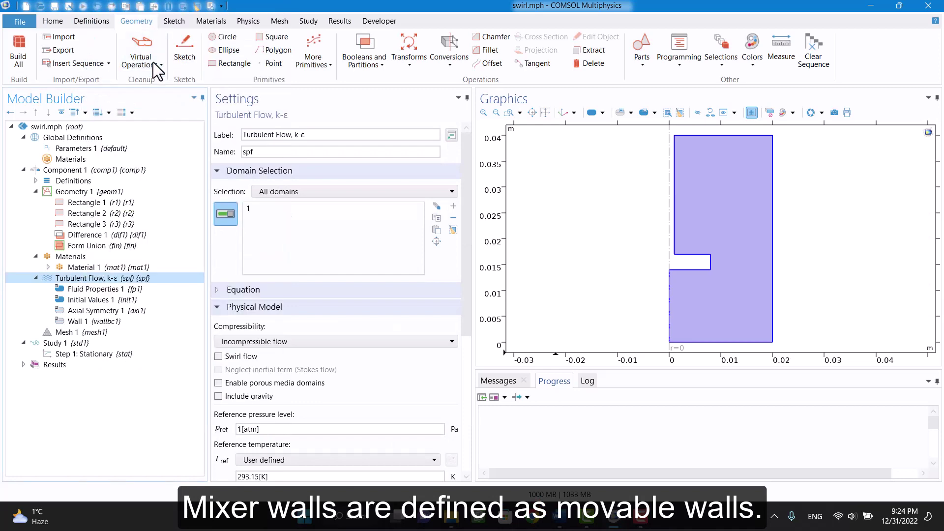
pyautogui.click(676, 272)
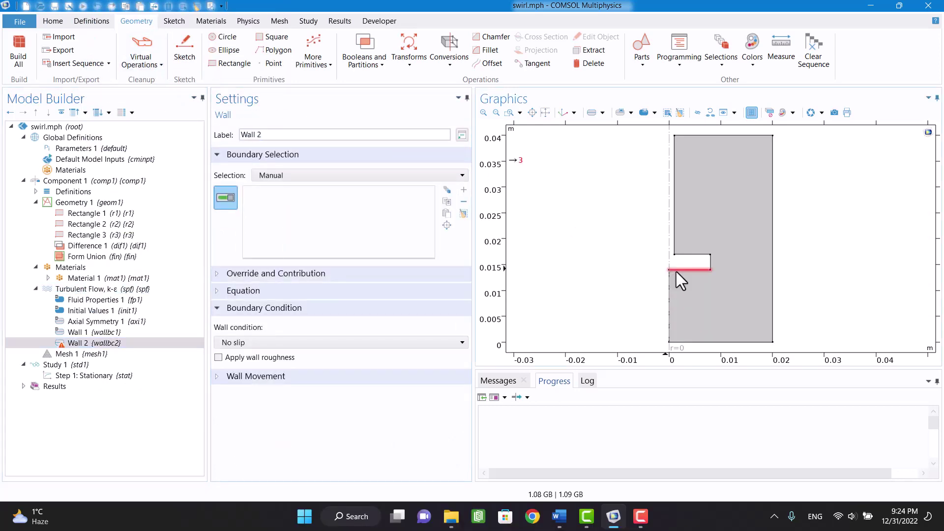
pyautogui.click(703, 255)
pyautogui.click(671, 240)
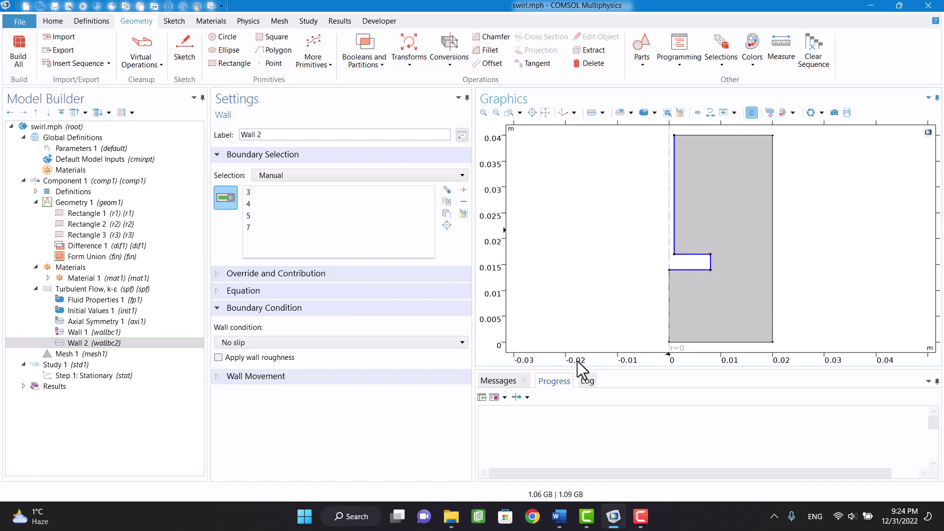
pyautogui.click(558, 517)
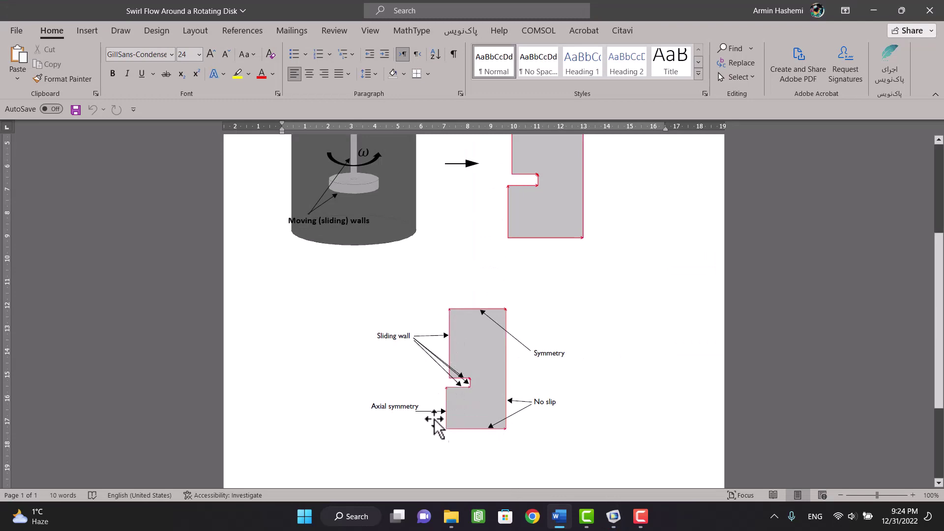
# Step: Turn on Sliding wall in Wall 2's Wall Movement and select its φ-velocity value
pyautogui.click(872, 10)
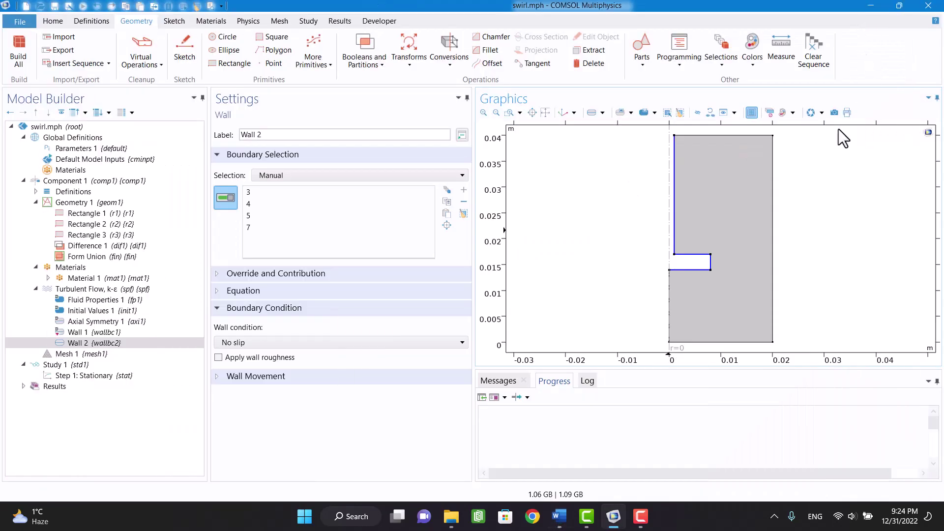
pyautogui.click(281, 377)
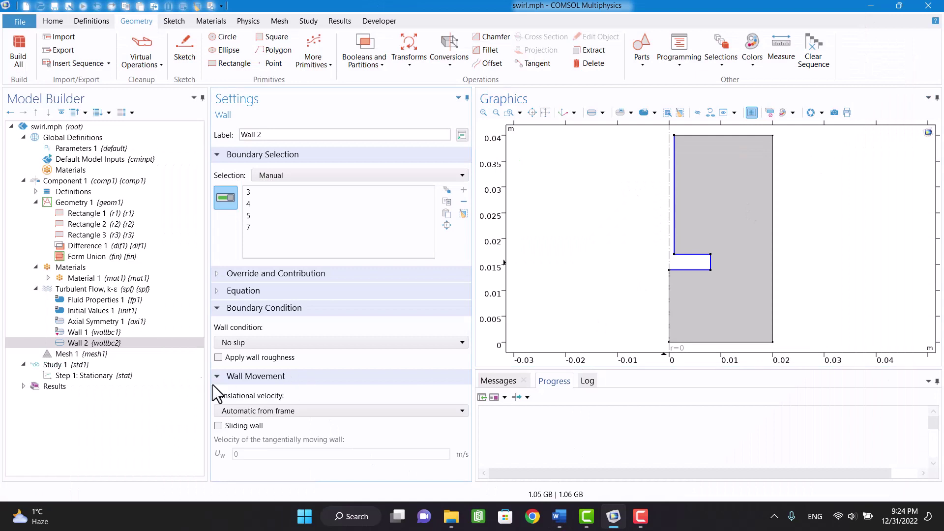
pyautogui.click(230, 433)
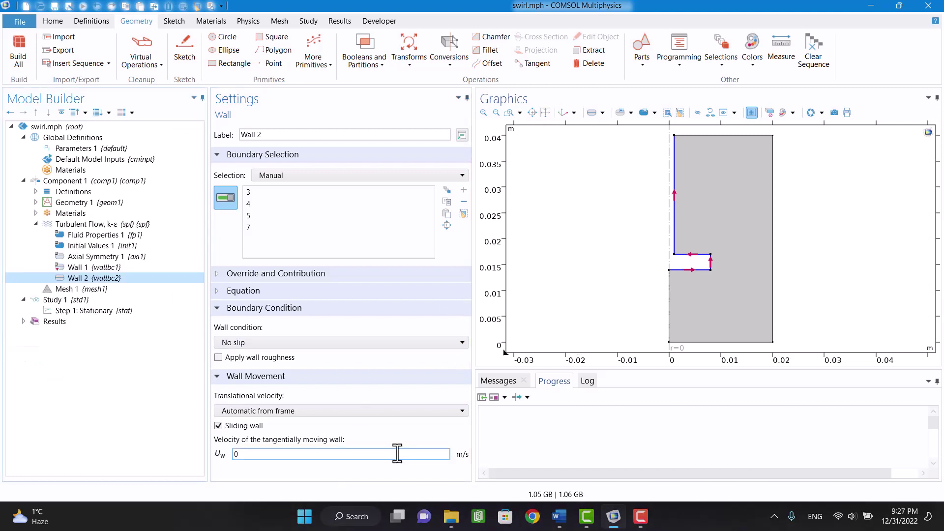
pyautogui.click(85, 225)
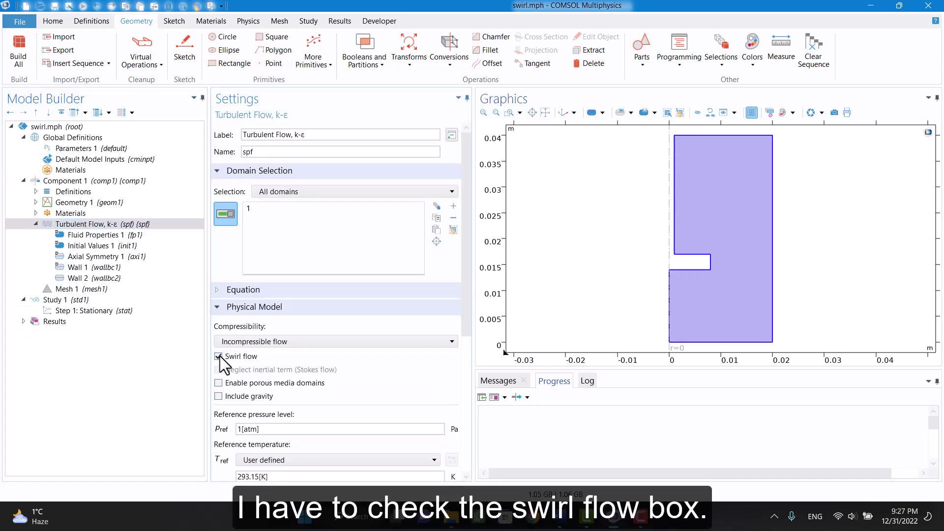
pyautogui.click(113, 279)
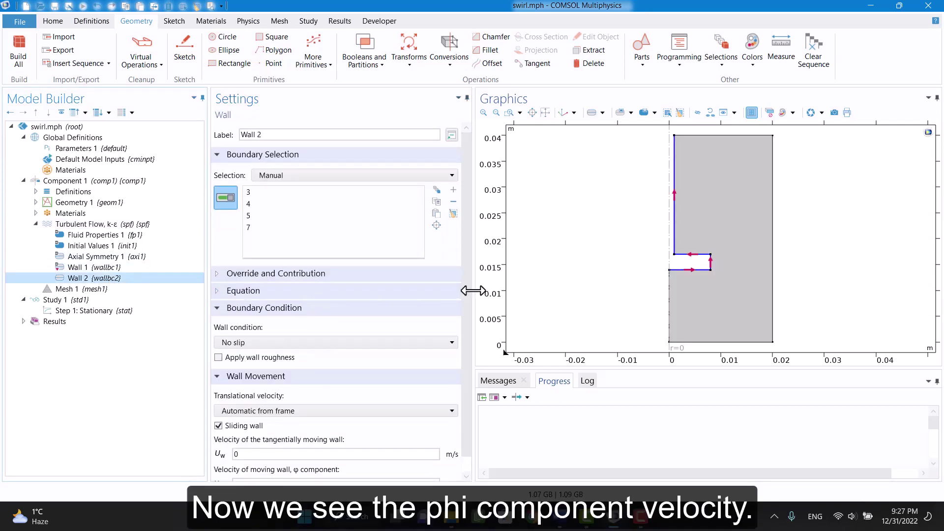
pyautogui.scroll(-1, 464, 312)
pyautogui.click(240, 469)
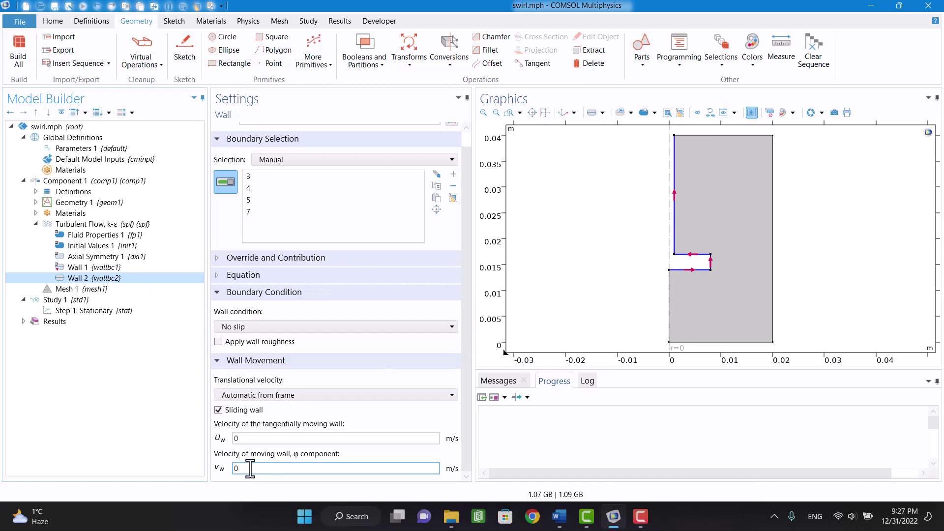
pyautogui.doubleClick(250, 469)
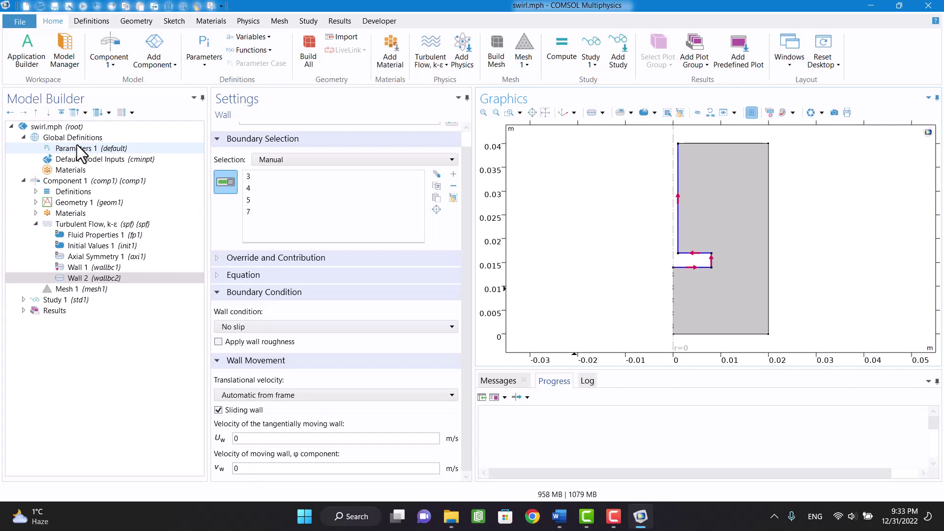
# Step: Add parameter omega = 0.25*pi [rad/s], correcting typos in the expression
pyautogui.click(77, 148)
pyautogui.click(251, 188)
pyautogui.write('o')
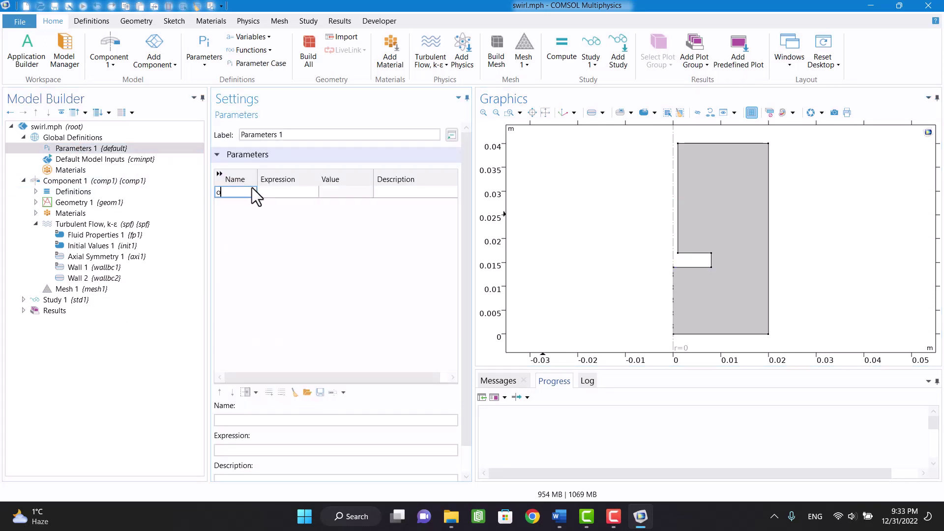
pyautogui.write('mega')
pyautogui.press('Tab')
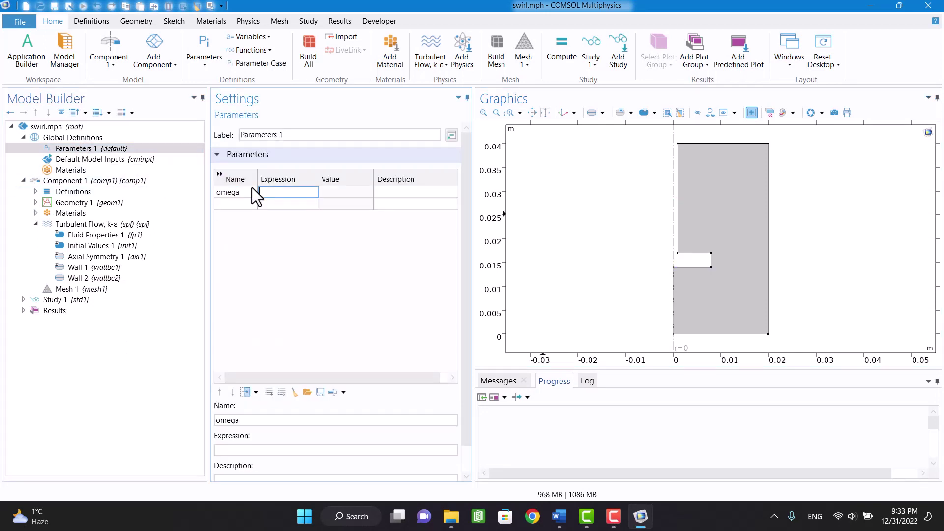
pyautogui.write('0.25')
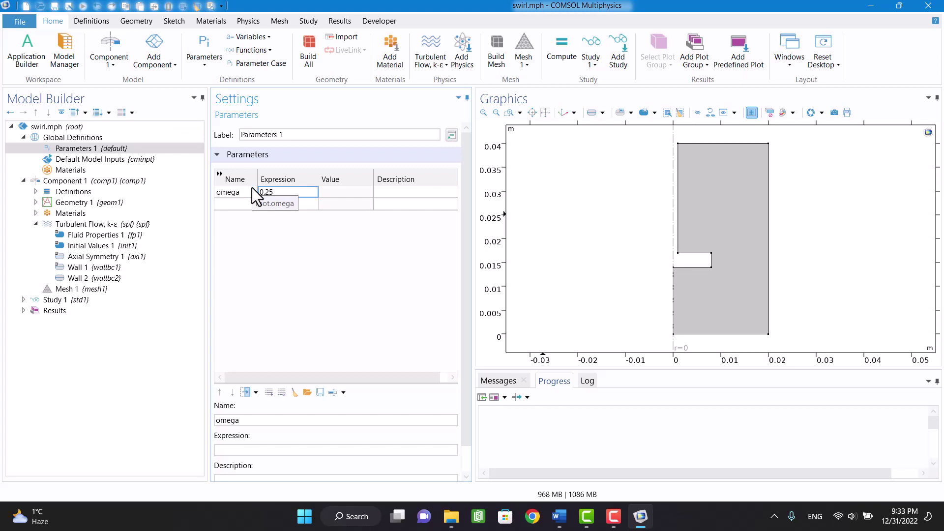
pyautogui.write('*pi/90')
pyautogui.press('BackSpace')
pyautogui.press('BackSpace')
pyautogui.write('[')
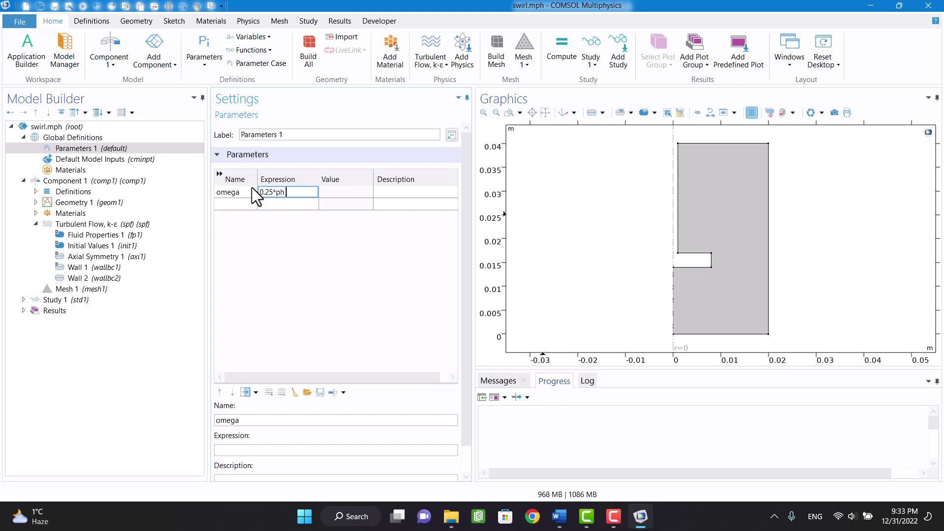
pyautogui.write('rad')
pyautogui.write('/s]')
pyautogui.press('Return')
pyautogui.moveTo(288, 193)
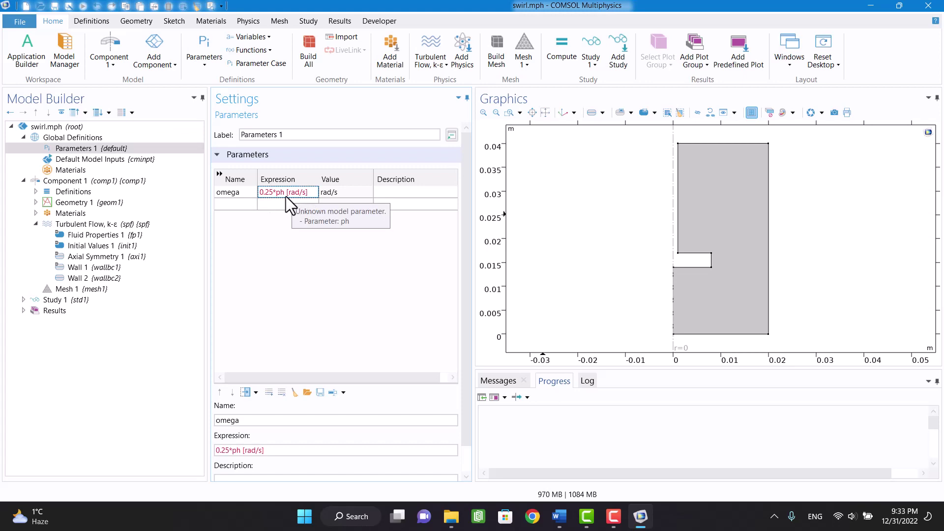
pyautogui.doubleClick(286, 194)
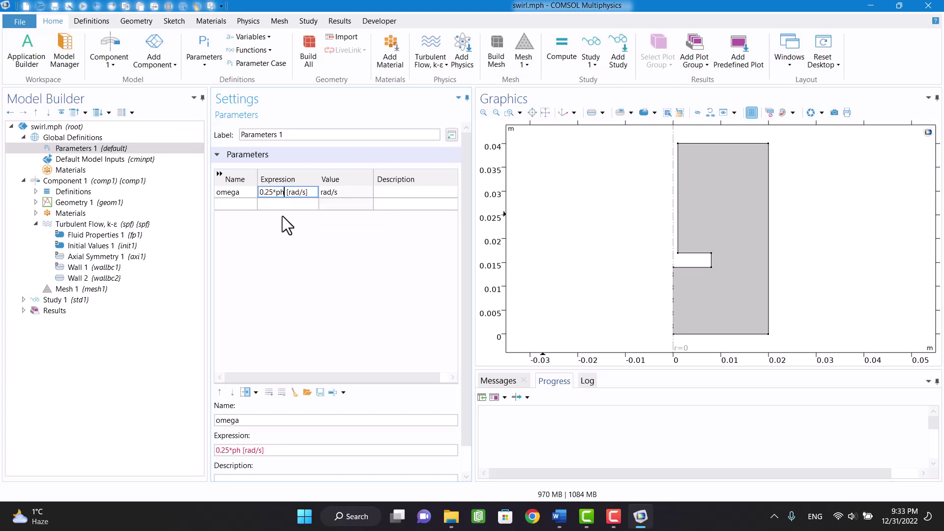
pyautogui.write('pi')
pyautogui.press('Return')
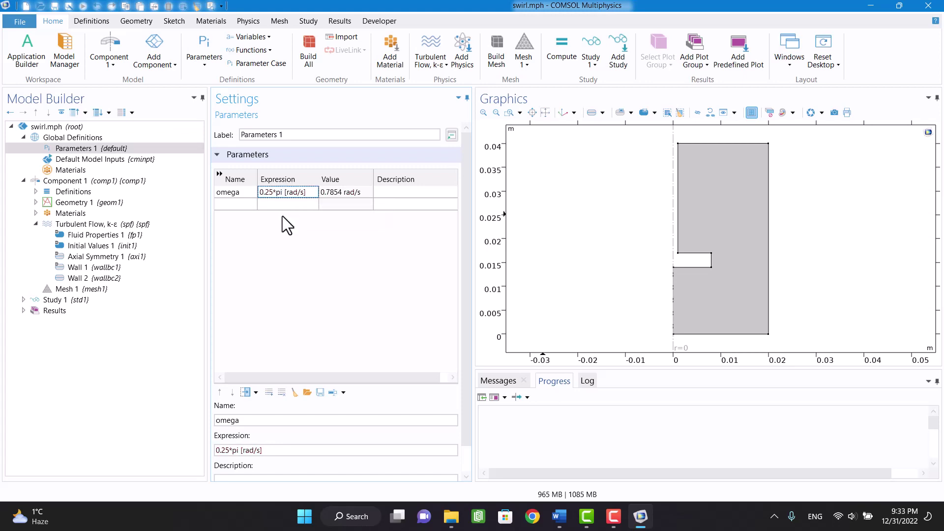
pyautogui.click(86, 280)
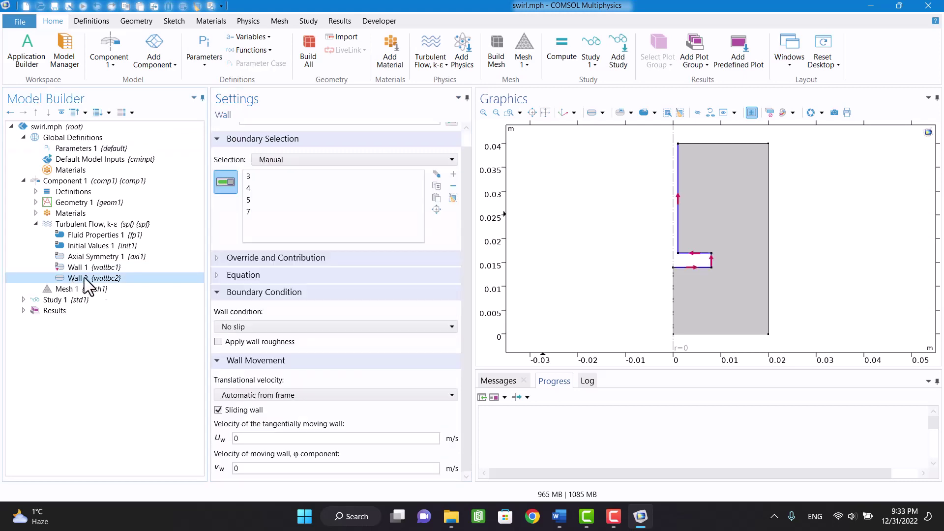
pyautogui.moveTo(467, 295)
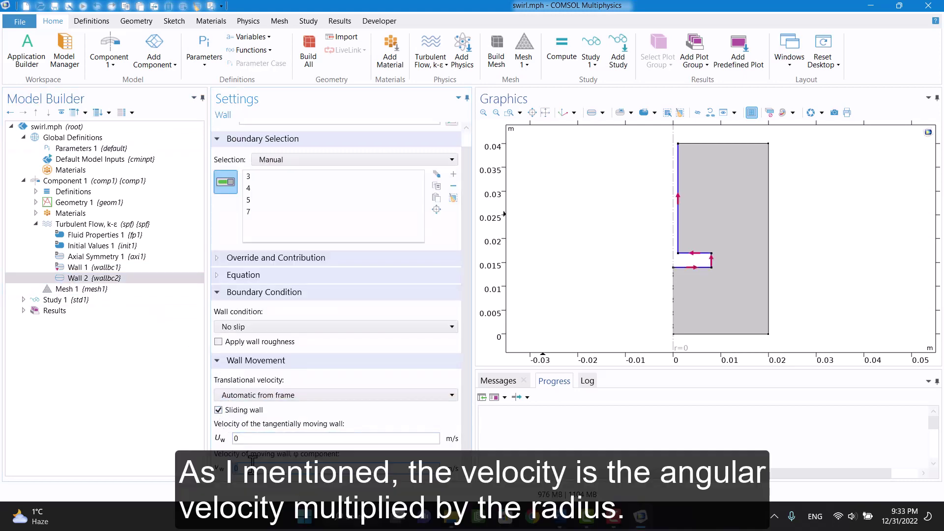
pyautogui.write('omega')
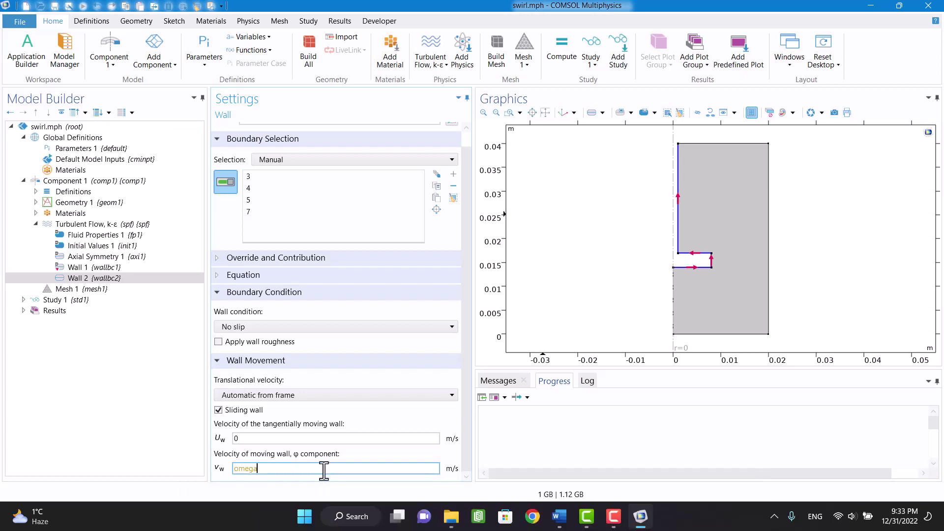
pyautogui.write('*r')
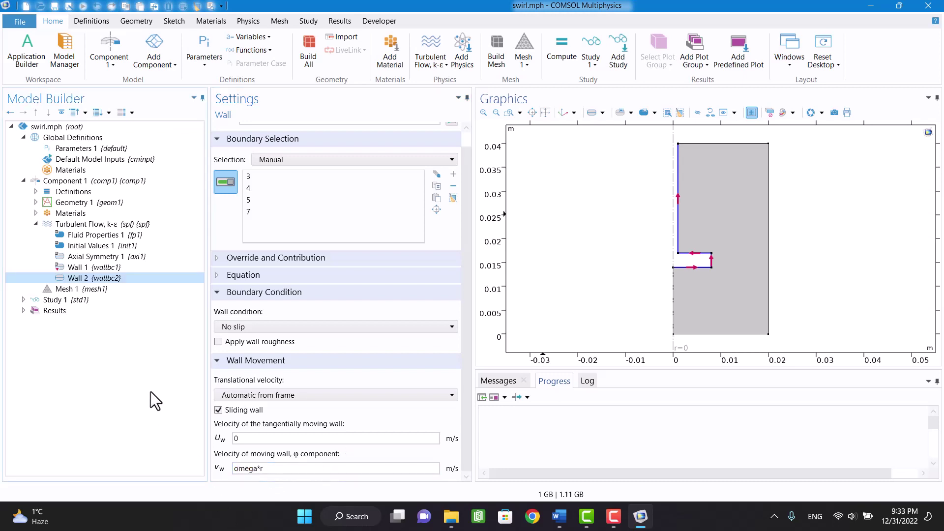
# Step: Enter omega*r as Wall 2's φ-component wall velocity
pyautogui.click(81, 278)
pyautogui.click(35, 202)
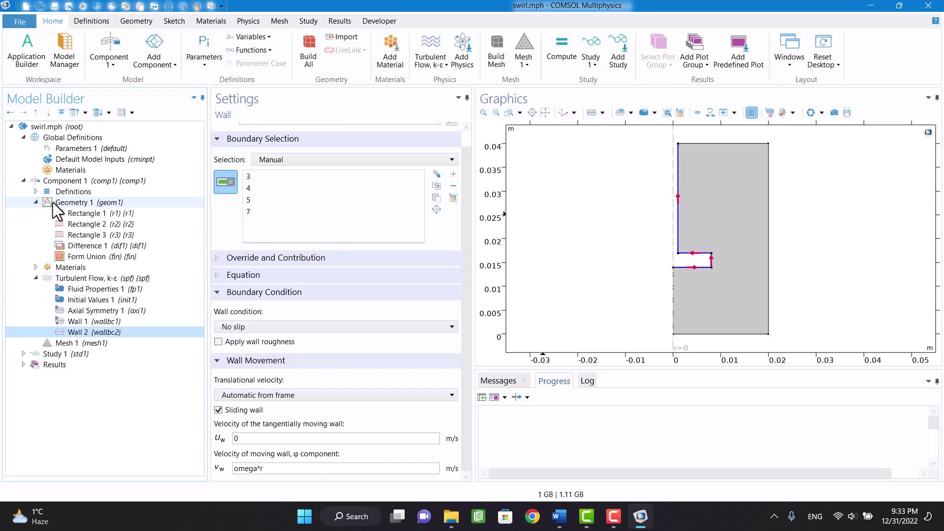
pyautogui.click(78, 213)
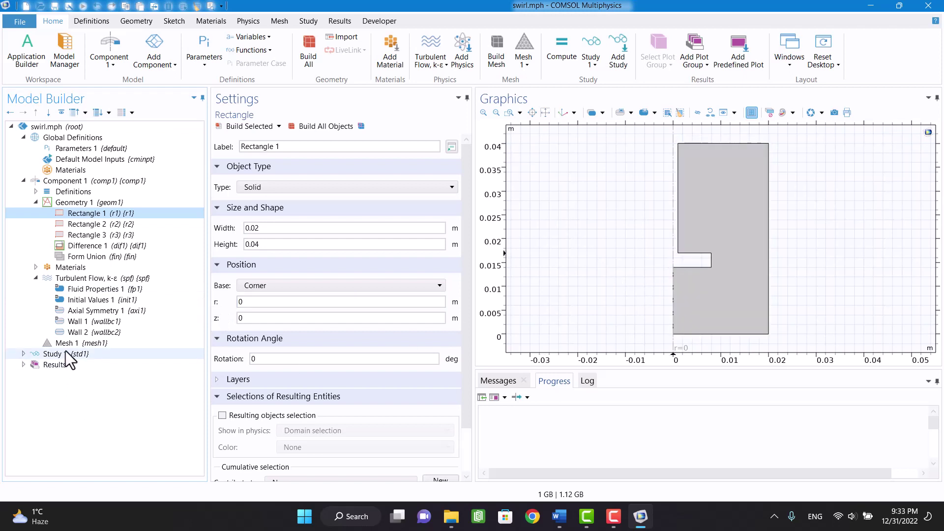
pyautogui.click(74, 332)
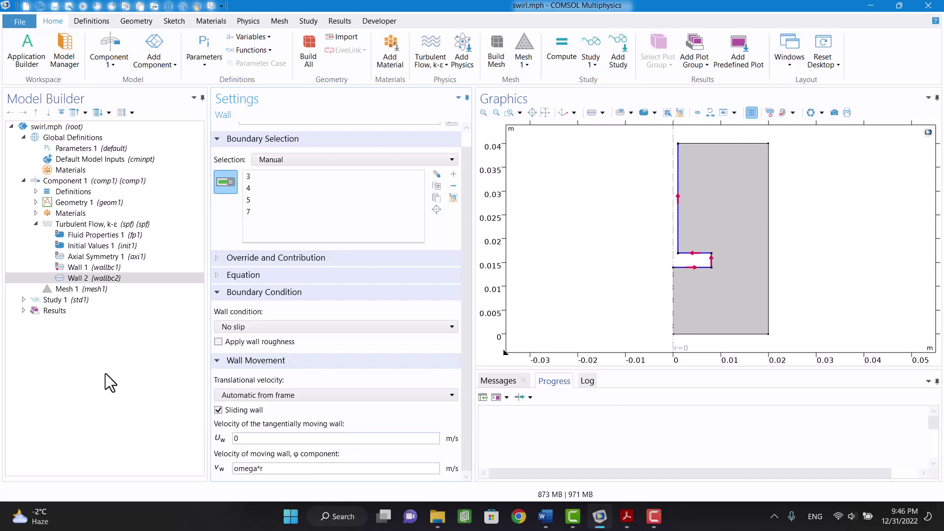
# Step: Add a Symmetry condition to the k-ε flow on top boundary 6
pyautogui.rightClick(86, 227)
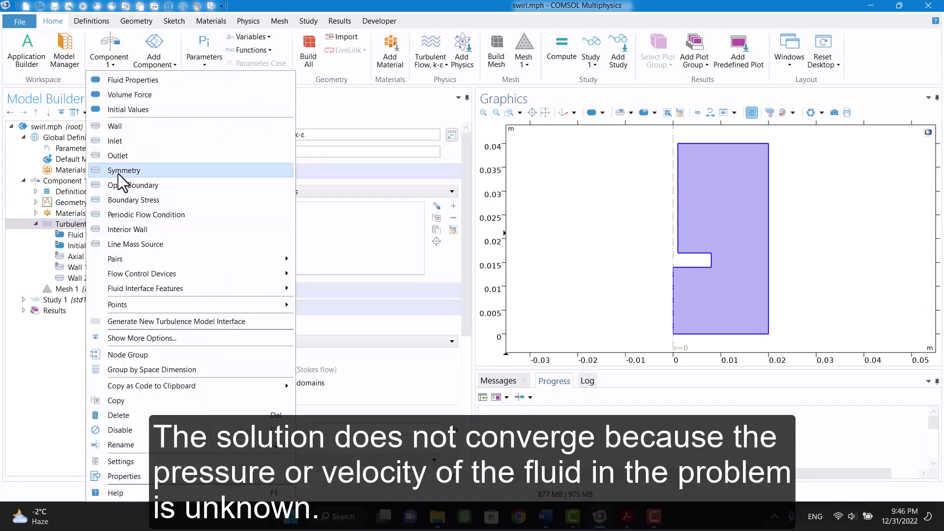
pyautogui.press('Escape')
pyautogui.click(689, 143)
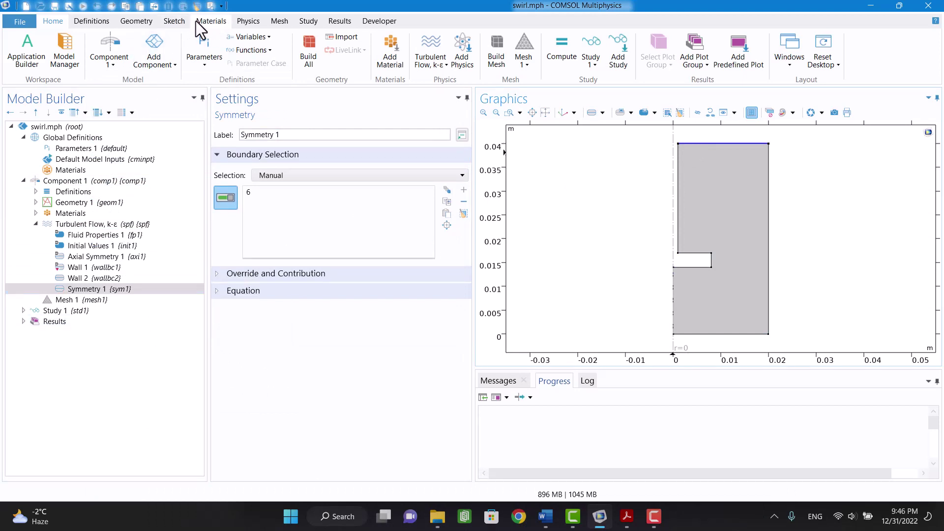
# Step: Add a 0 Pa Pressure Point Constraint at point 8, the top-right corner
pyautogui.click(246, 20)
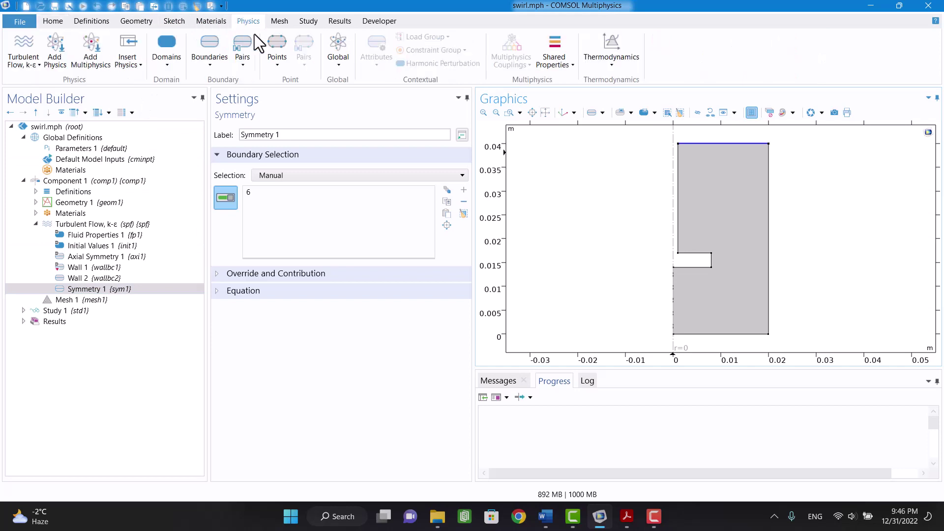
pyautogui.click(271, 50)
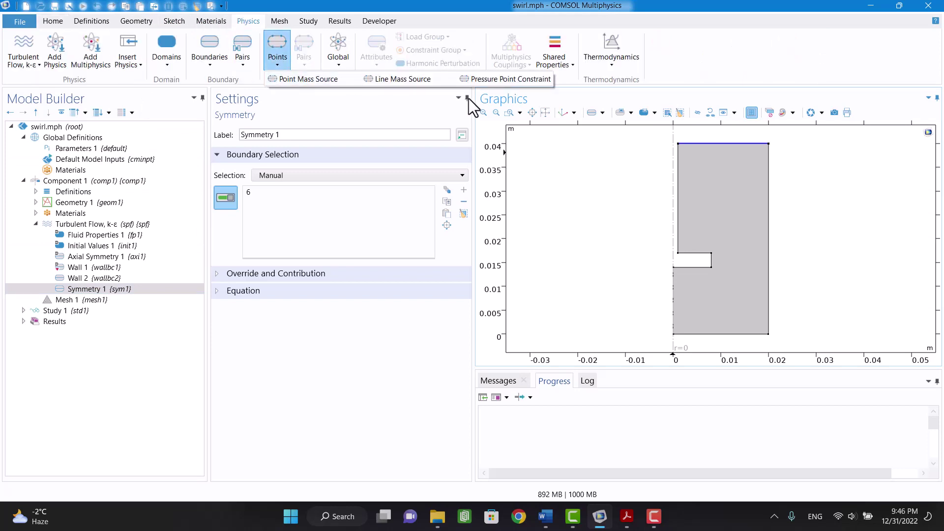
pyautogui.click(476, 80)
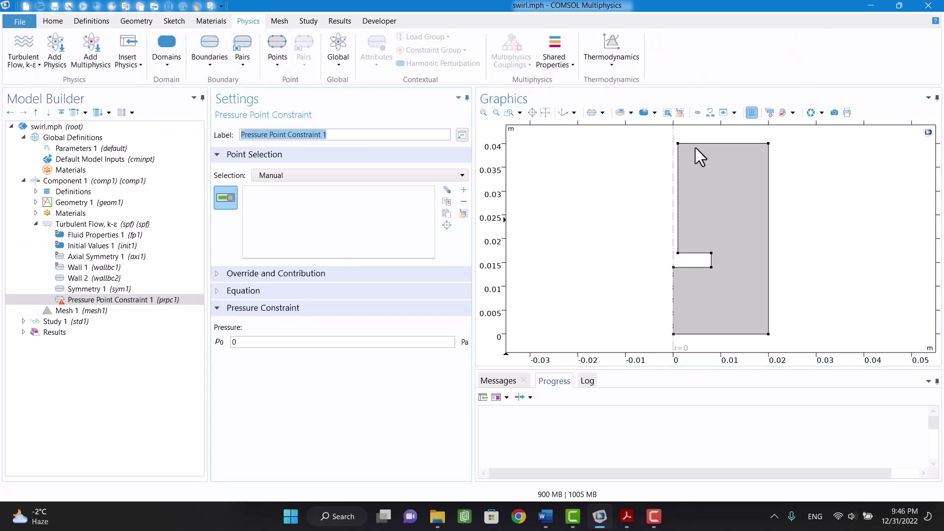
pyautogui.click(770, 144)
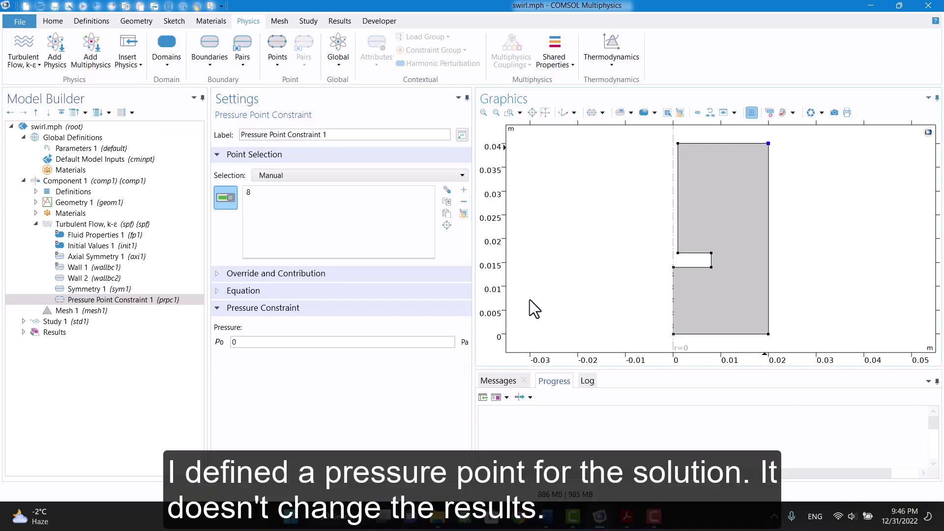
pyautogui.click(87, 311)
# Step: Build Mesh 1 at Normal element size and expand Study 1 to show the Stationary step
pyautogui.rightClick(86, 311)
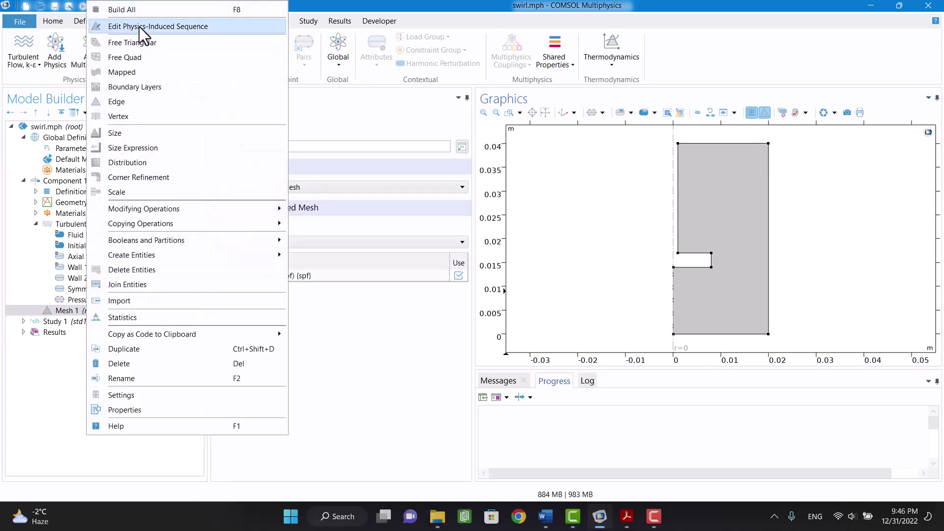
pyautogui.click(140, 11)
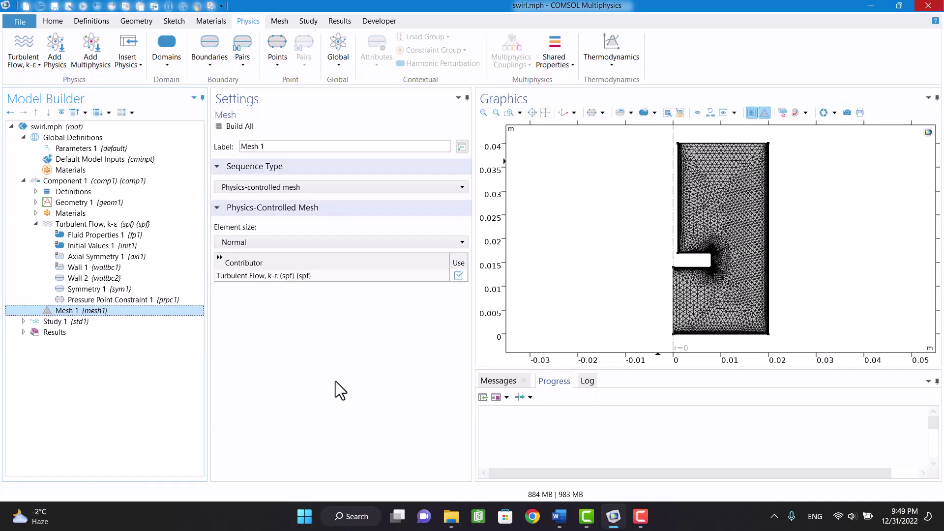
pyautogui.click(20, 322)
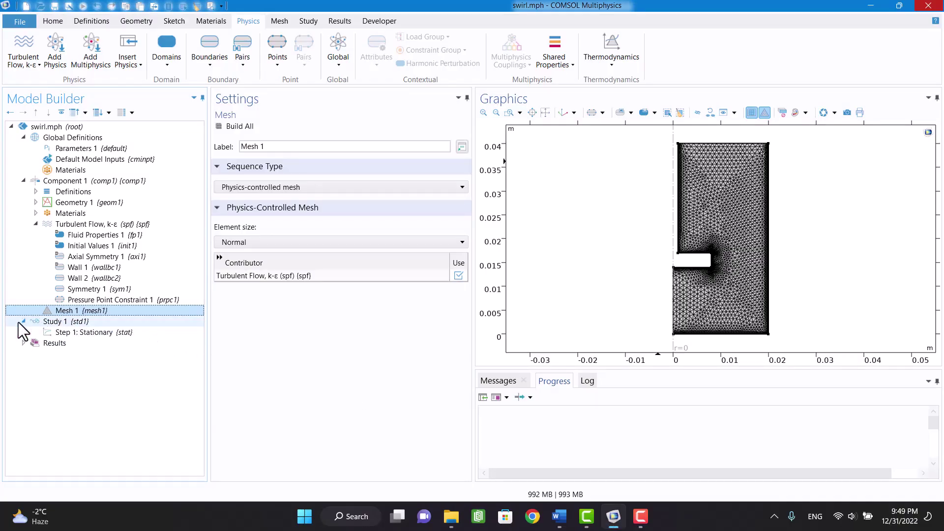
# Step: Enable an auxiliary sweep over omega in the Stationary step's Study Extensions
pyautogui.click(66, 332)
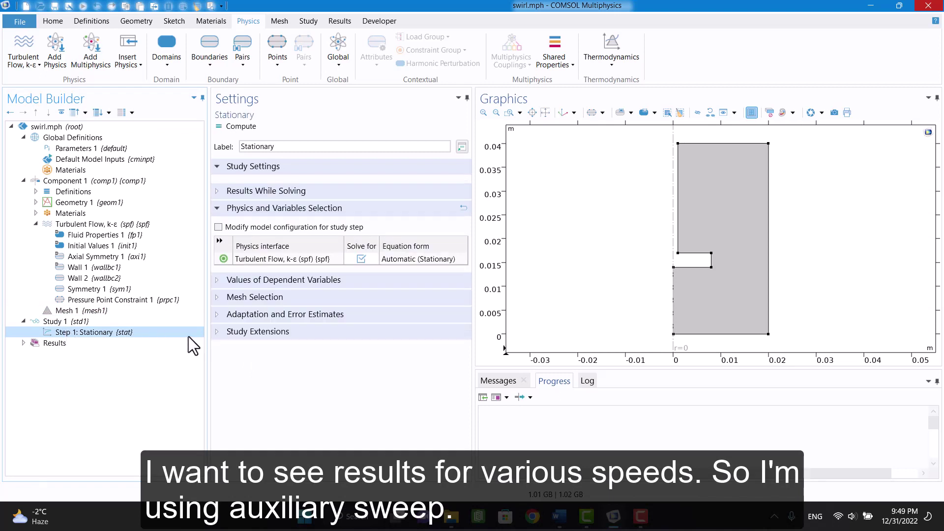
pyautogui.click(216, 333)
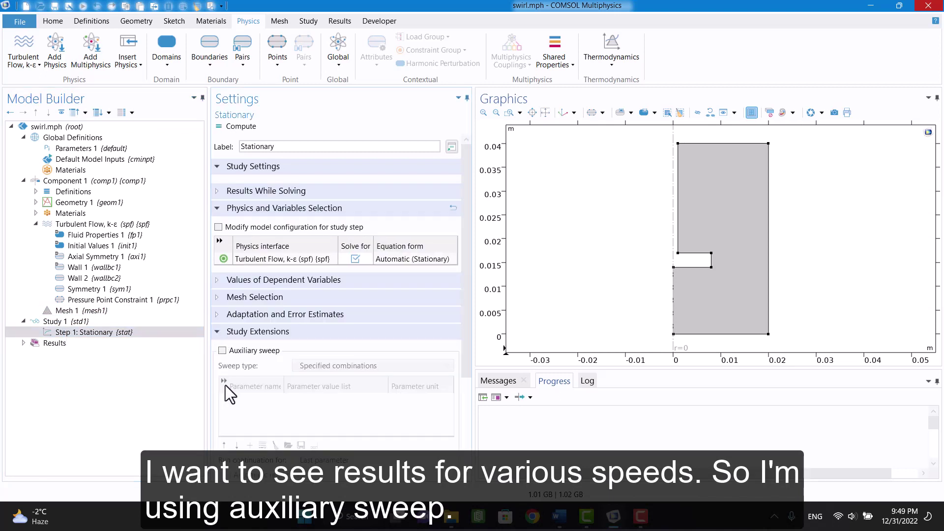
pyautogui.click(228, 351)
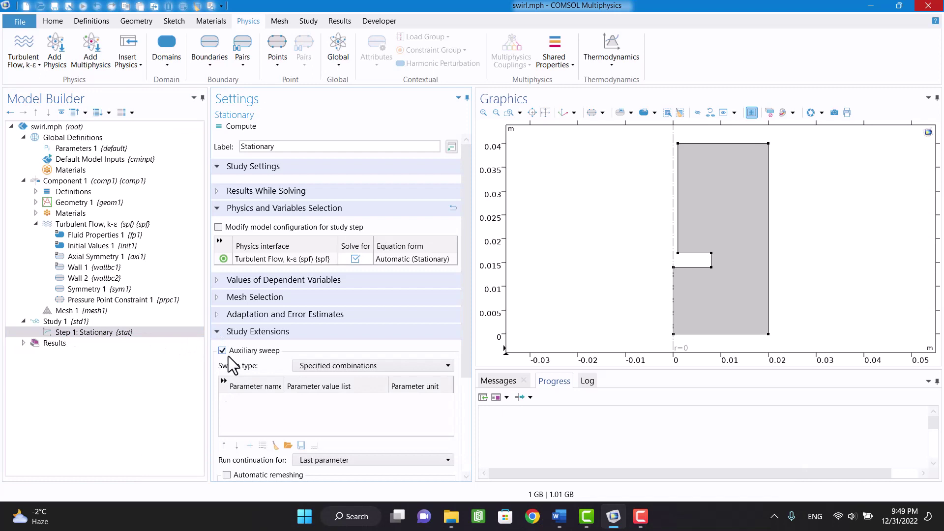
pyautogui.click(250, 446)
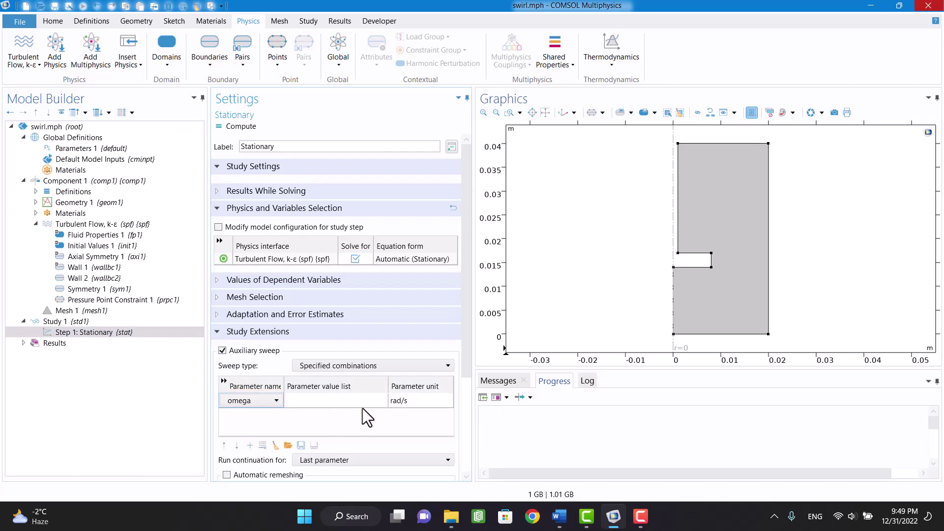
# Step: Fill omega's values with the range 100*pi to 500*pi, step 200*pi
pyautogui.click(314, 446)
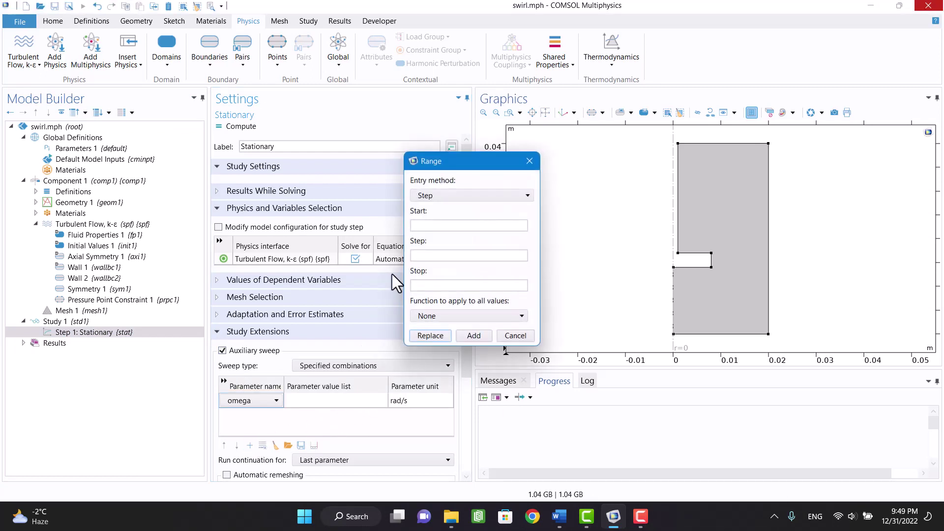
pyautogui.click(439, 225)
pyautogui.write('100*')
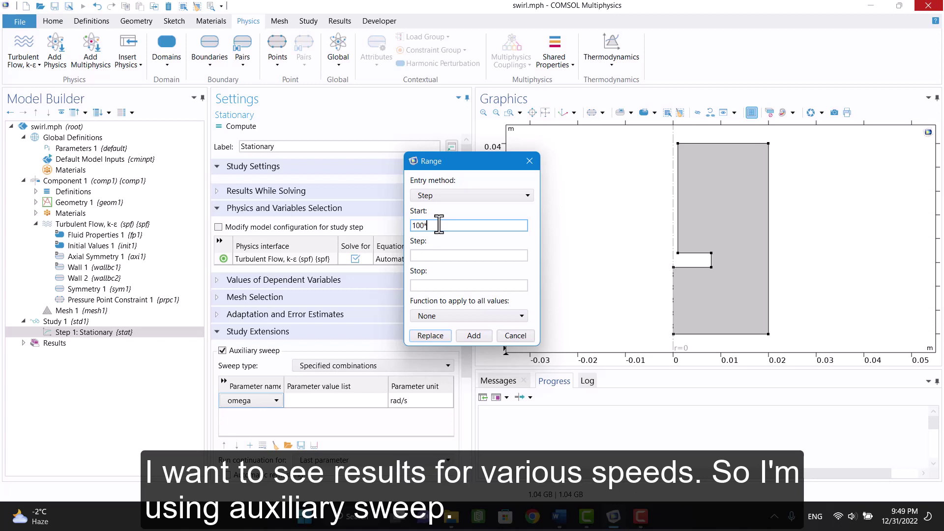
pyautogui.write('pi')
pyautogui.press('Tab')
pyautogui.write('200*pi')
pyautogui.press('Tab')
pyautogui.write('5')
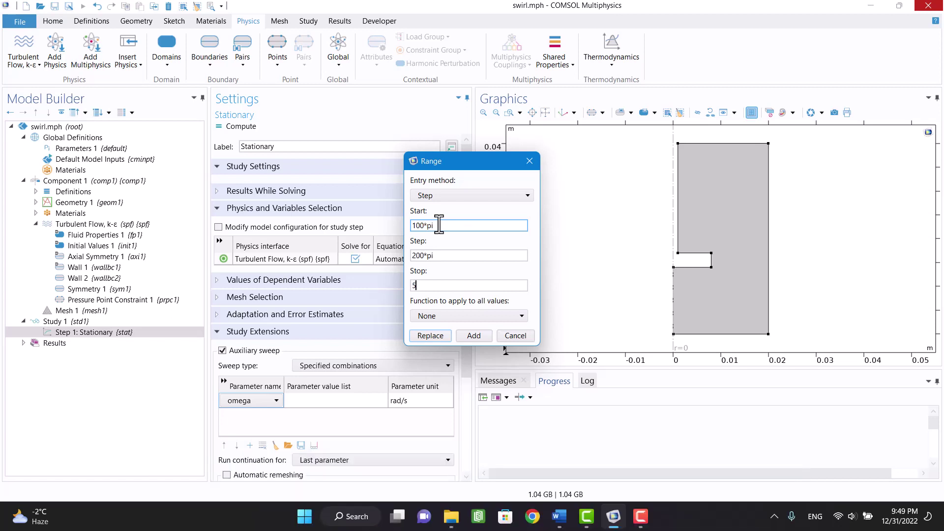
pyautogui.write('00*p')
pyautogui.write('i')
pyautogui.click(468, 339)
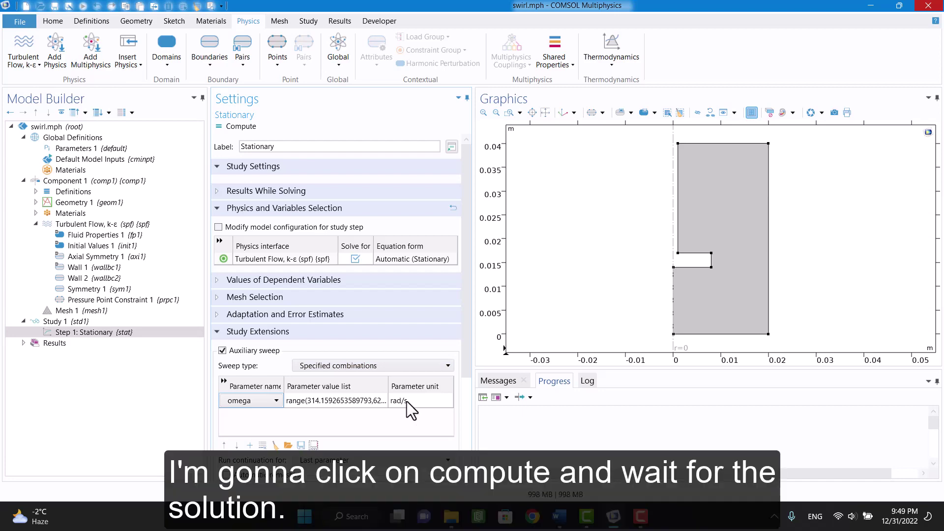
# Step: Compute the sweep and step through the velocity plots to omega 1570.8 rad/s
pyautogui.click(234, 128)
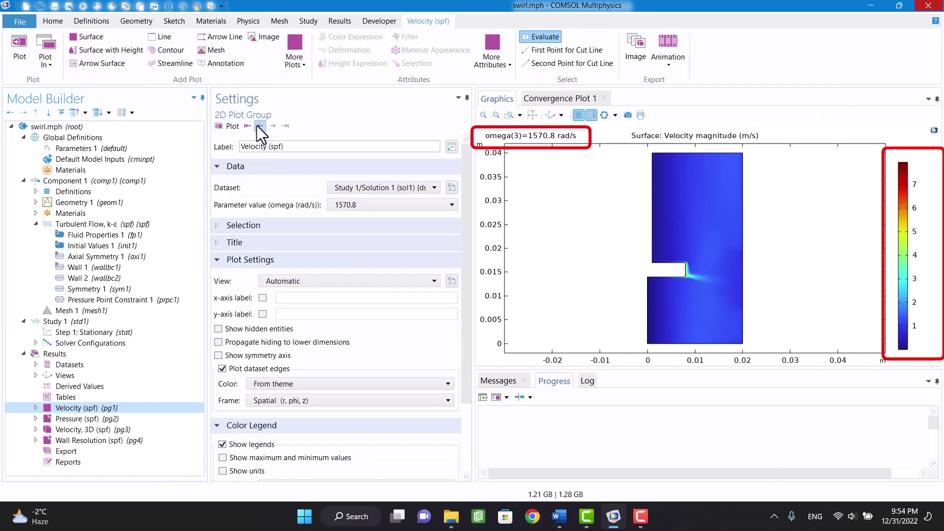
pyautogui.click(247, 127)
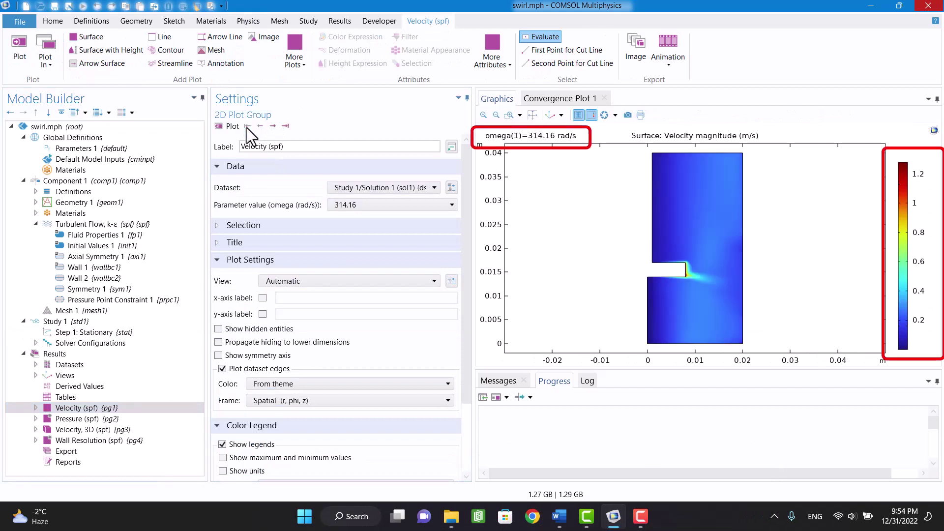
pyautogui.click(272, 126)
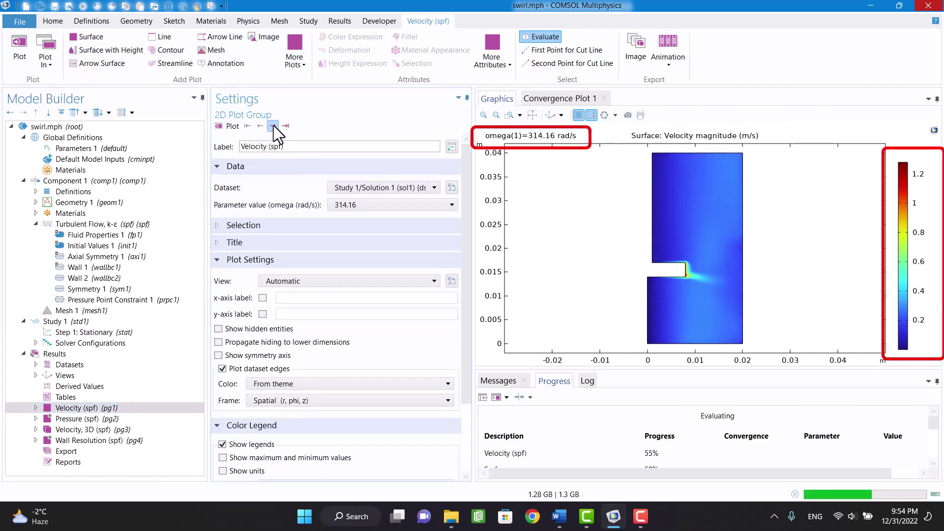
pyautogui.click(274, 125)
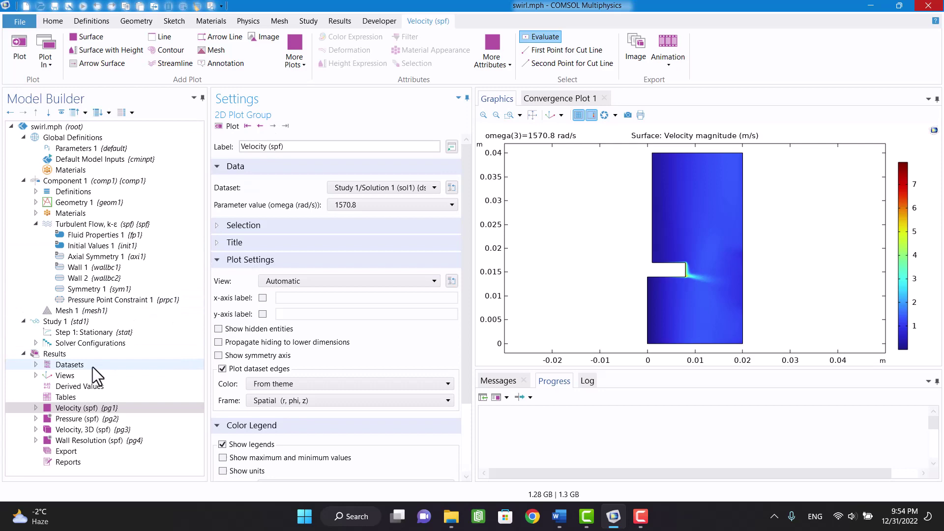
# Step: Add a Streamline layer to the Velocity (spf) plot and redraw it
pyautogui.click(34, 408)
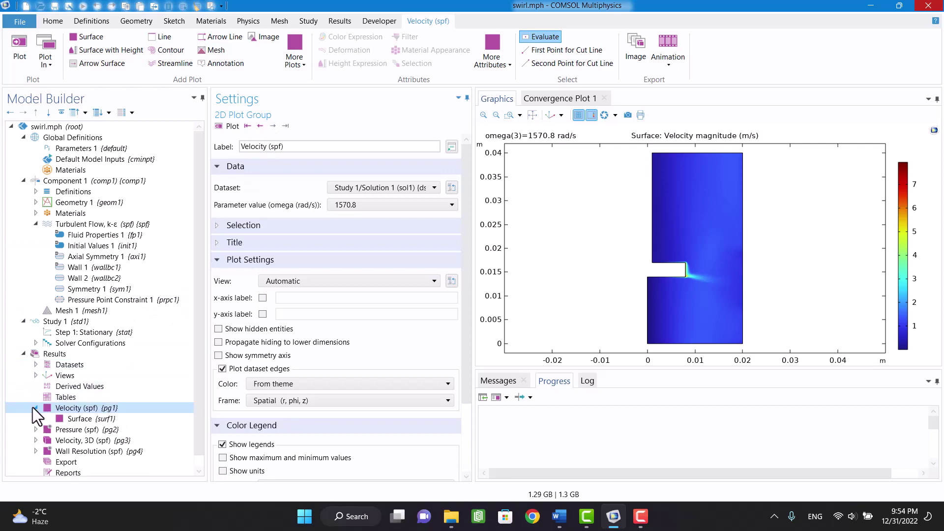
pyautogui.rightClick(61, 412)
pyautogui.click(118, 157)
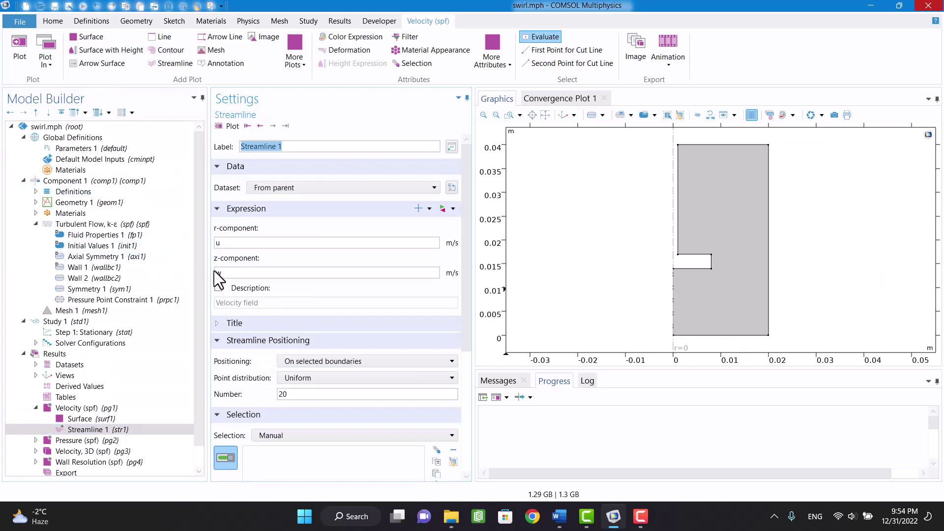
pyautogui.click(221, 123)
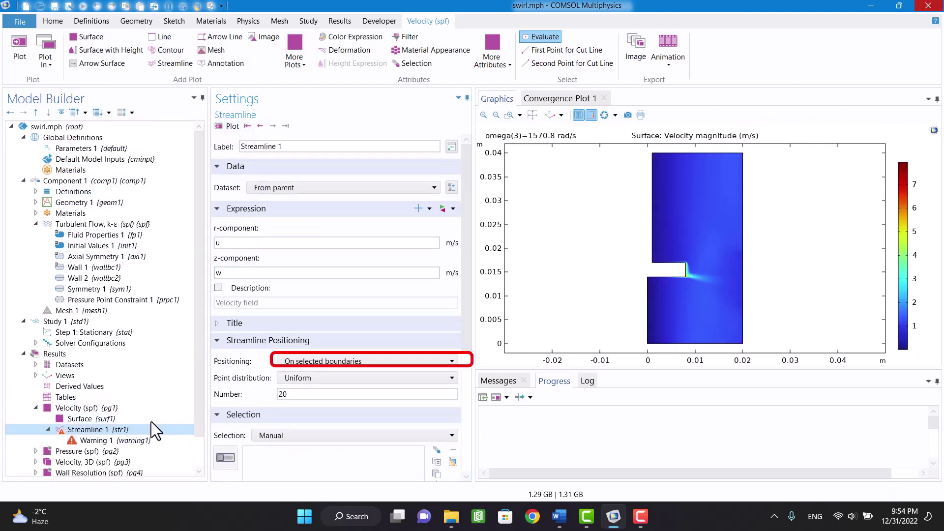
# Step: Set streamlines to Uniform density with 0.01 separating distance, then magnify the inlet vortex
pyautogui.click(336, 362)
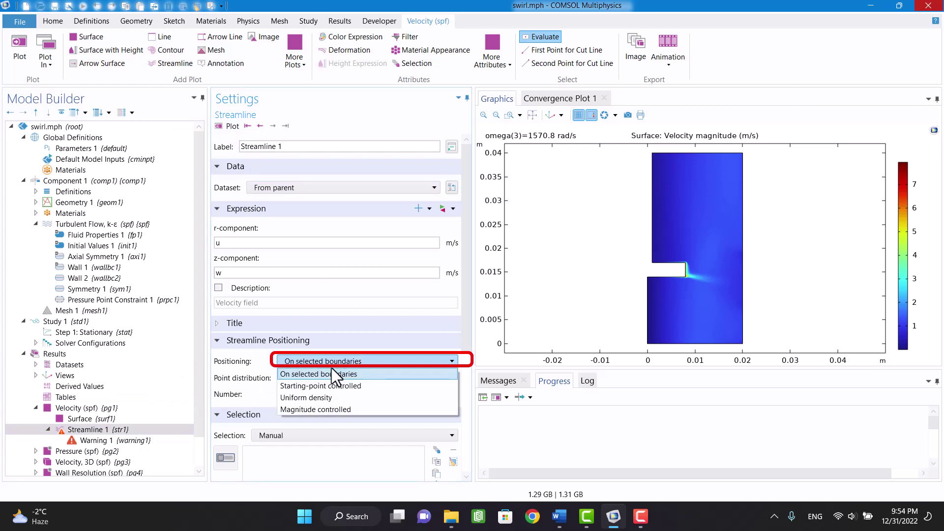
pyautogui.click(318, 398)
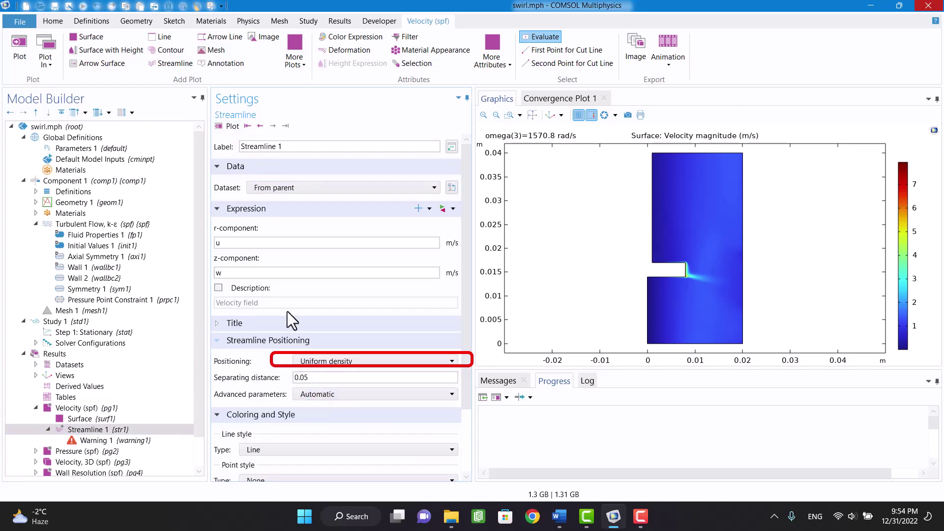
pyautogui.click(226, 126)
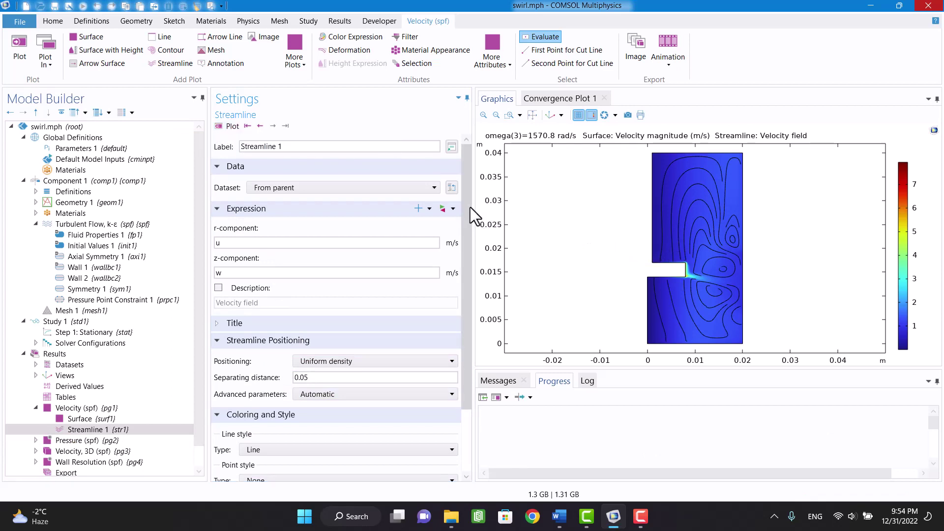
pyautogui.moveTo(470, 207); pyautogui.dragTo(460, 311)
pyautogui.click(325, 296)
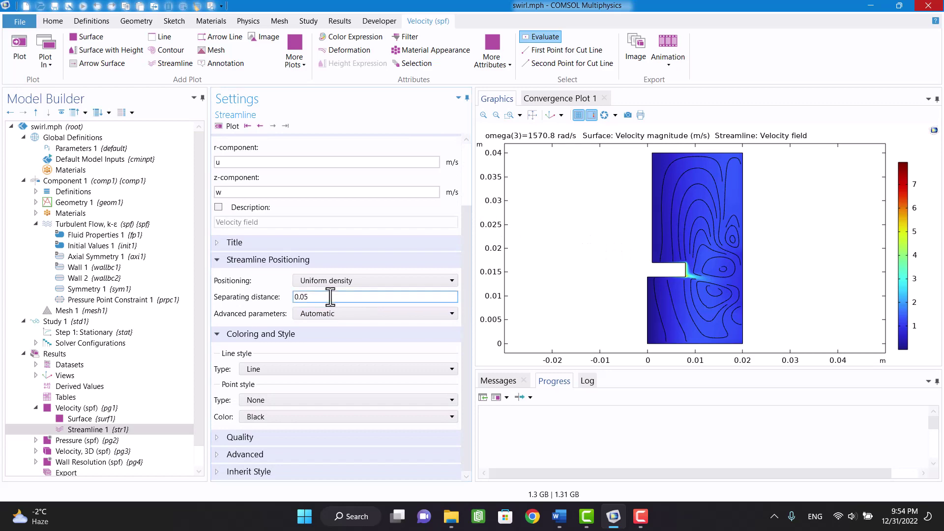
pyautogui.press('BackSpace')
pyautogui.write('1')
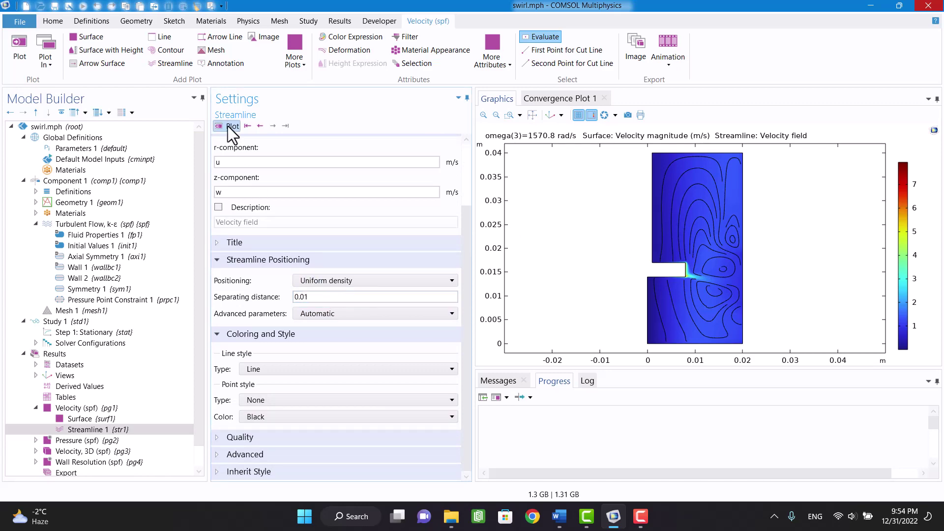
pyautogui.click(231, 127)
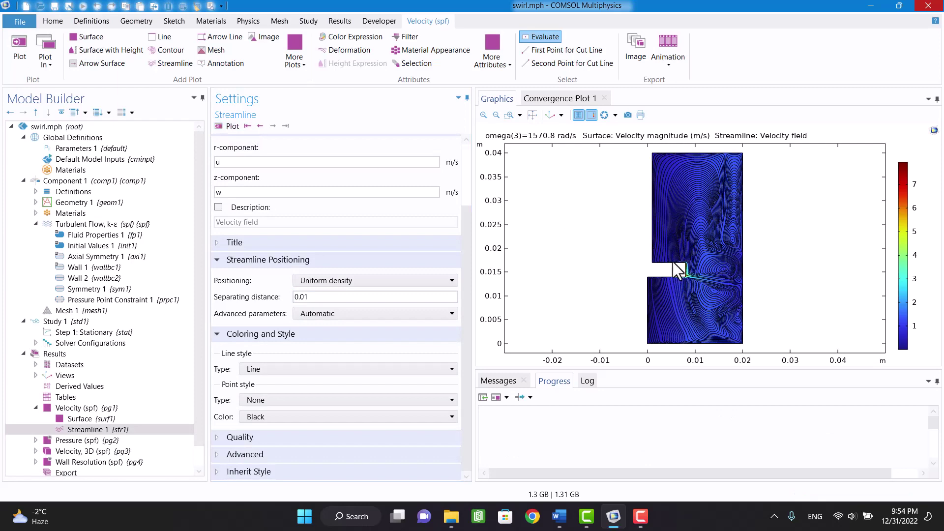
pyautogui.scroll(3, 679, 268)
pyautogui.moveTo(679, 200)
pyautogui.mouseDown()
pyautogui.moveTo(745, 247)
pyautogui.moveTo(674, 200)
pyautogui.mouseUp()
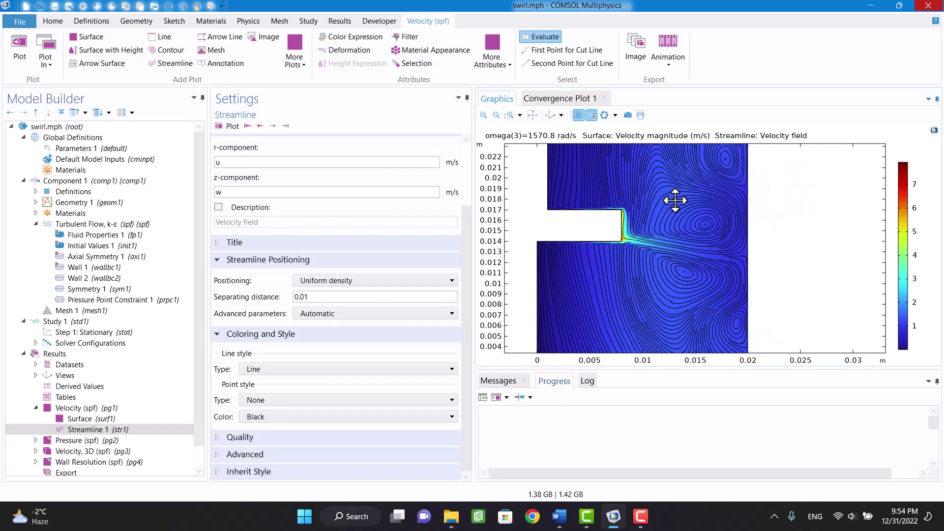
pyautogui.moveTo(681, 214)
pyautogui.mouseDown(button='middle')
pyautogui.moveTo(686, 270)
pyautogui.moveTo(709, 120)
pyautogui.moveTo(730, 76)
pyautogui.mouseUp(button='middle')
pyautogui.moveTo(698, 179); pyautogui.dragTo(685, 185, button='middle')
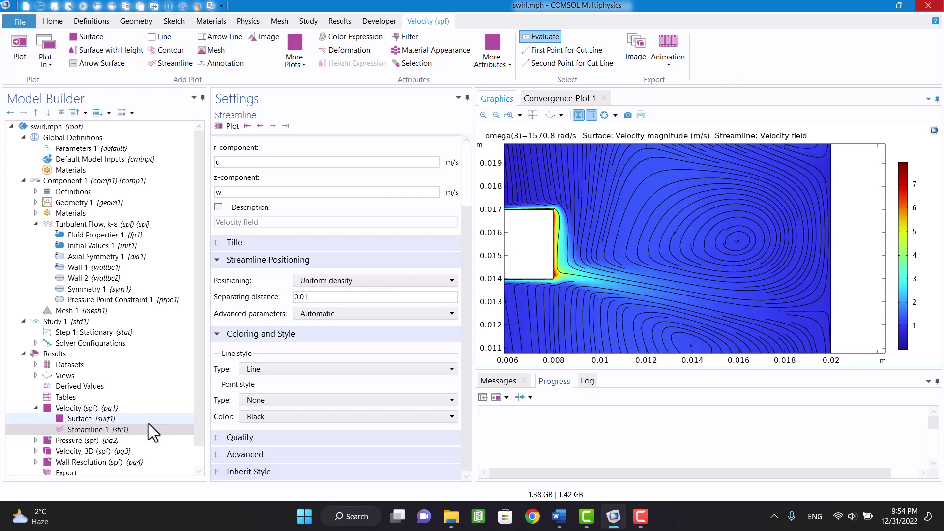
# Step: View the pressure contours at full extents, then select and expand Velocity, 3D (spf)
pyautogui.click(60, 443)
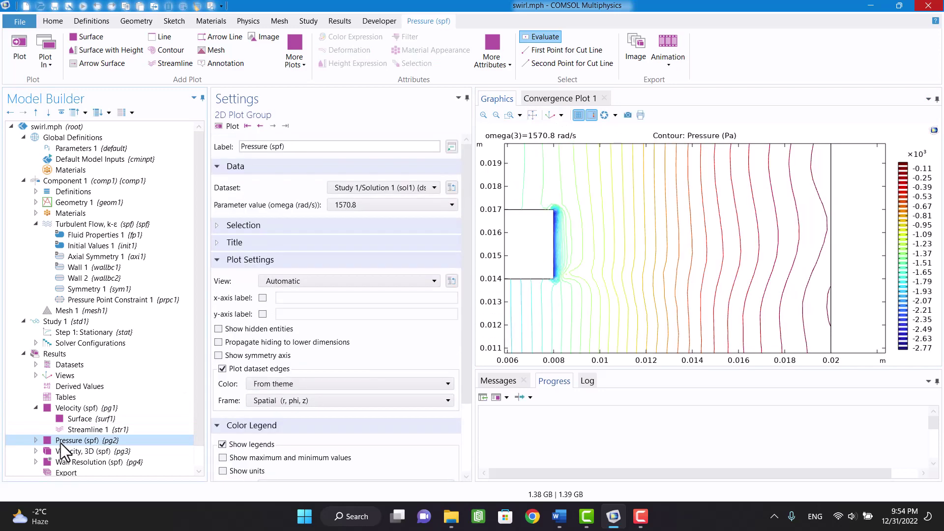
pyautogui.click(532, 114)
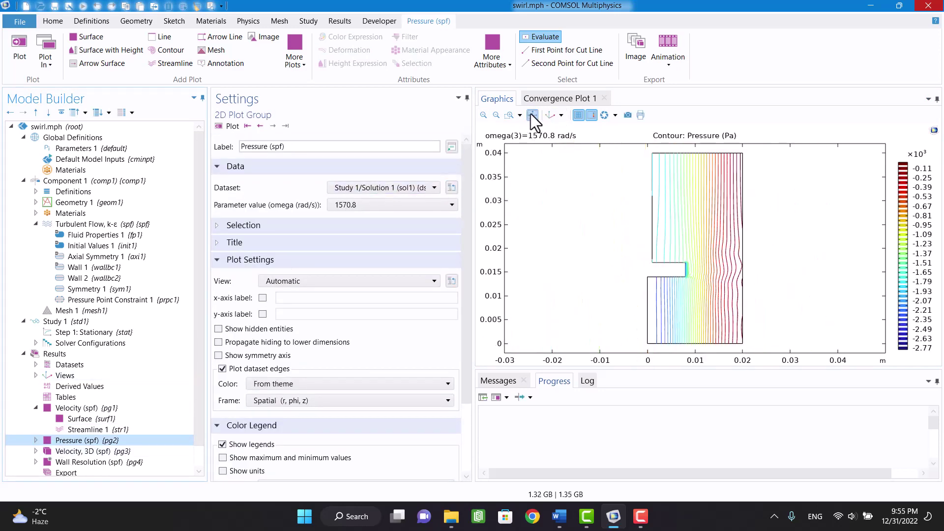
pyautogui.click(63, 455)
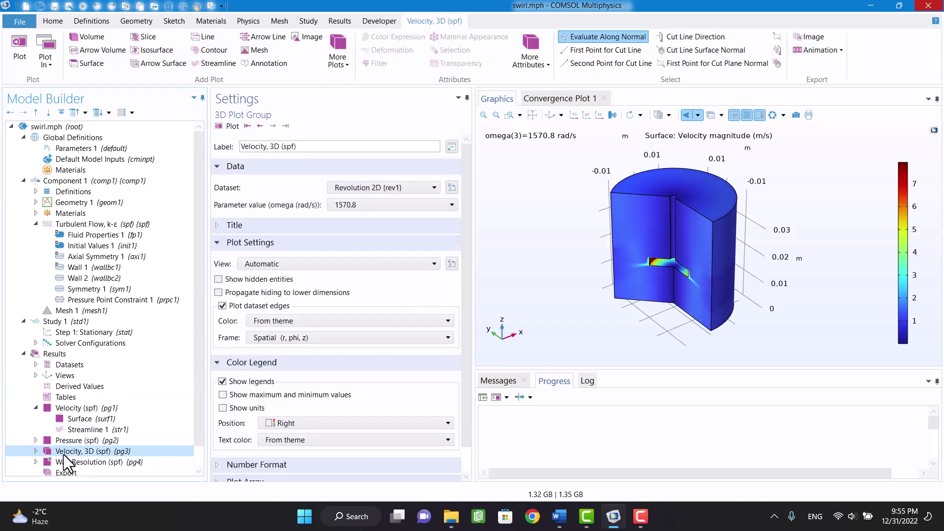
pyautogui.click(35, 451)
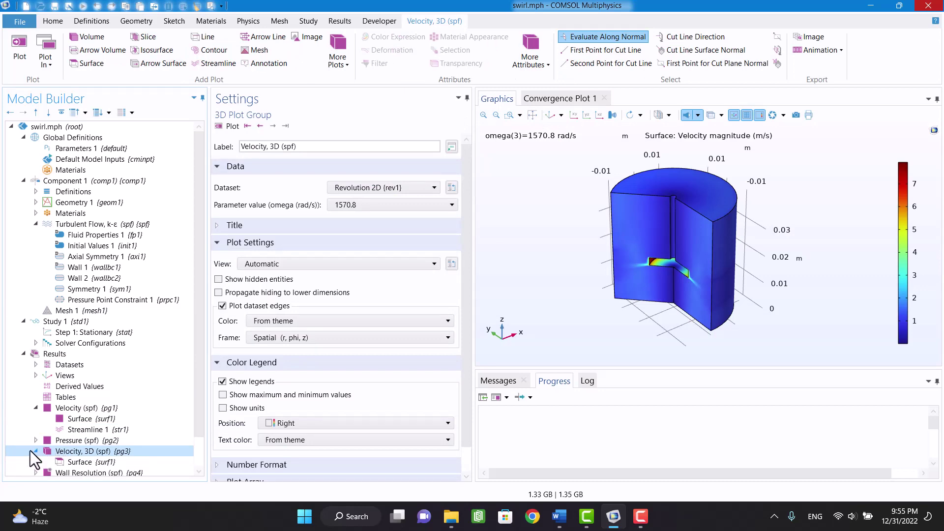
pyautogui.scroll(-1, 45, 443)
# Step: Add a velocity Arrow Line layer to Velocity, 3D (spf) and plot it on the cylinder
pyautogui.rightClick(71, 420)
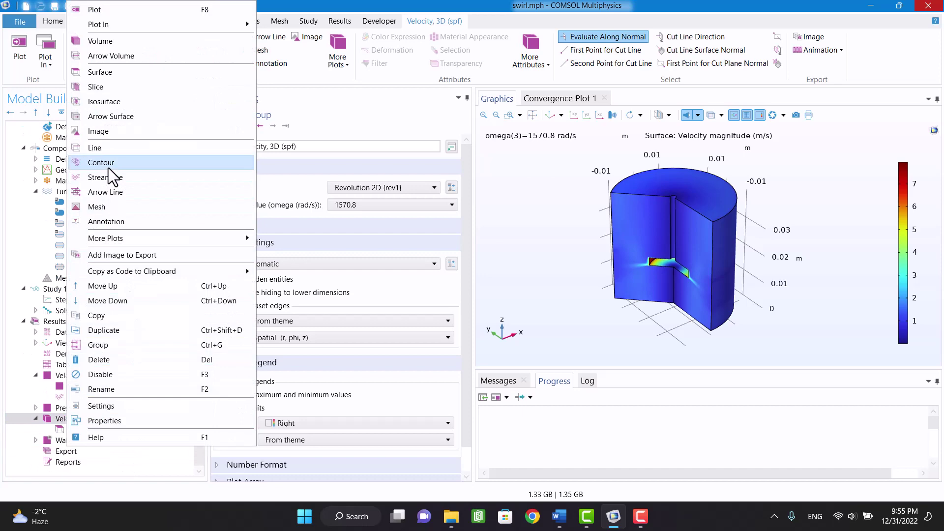
pyautogui.click(111, 193)
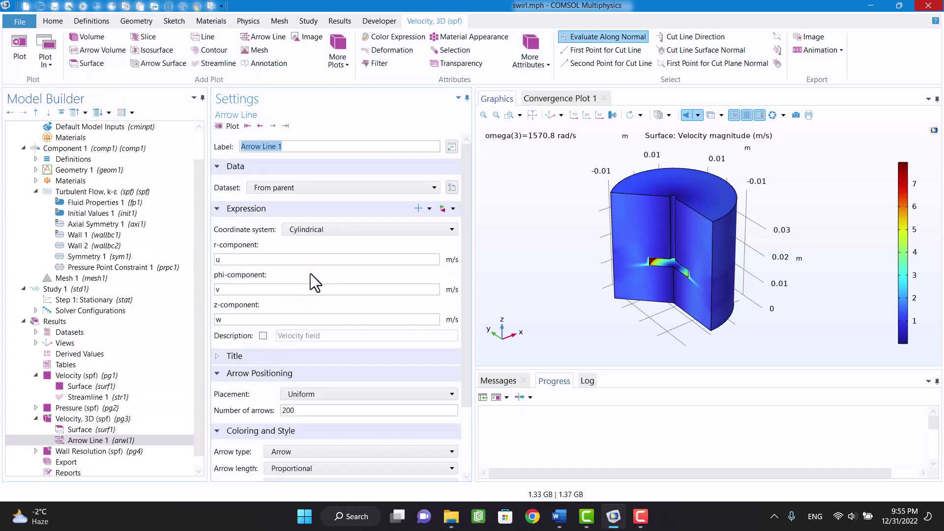
pyautogui.click(228, 126)
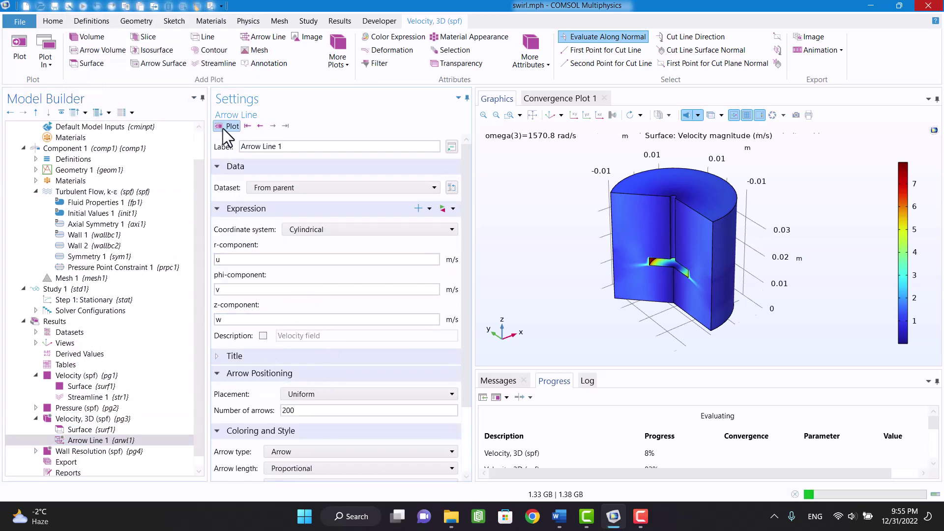
pyautogui.moveTo(660, 275); pyautogui.dragTo(666, 173, button='middle')
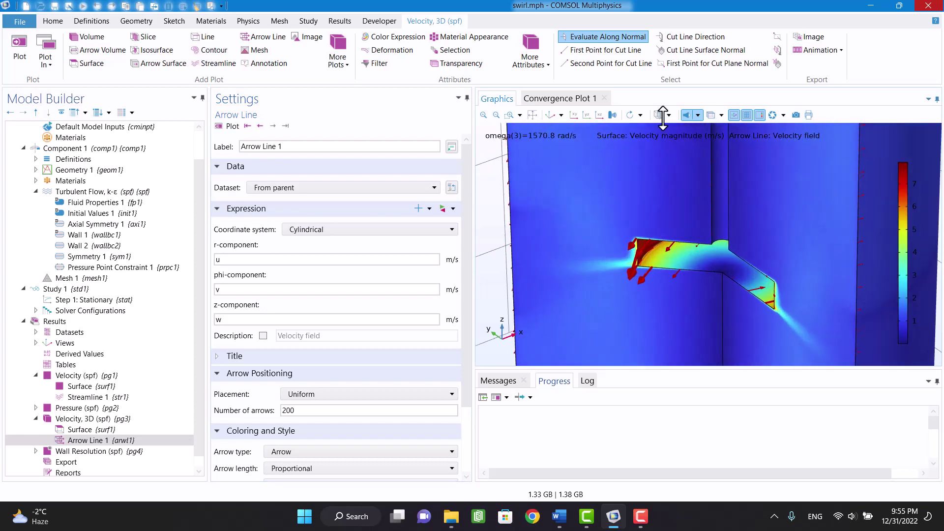
pyautogui.moveTo(657, 313)
pyautogui.mouseDown()
pyautogui.moveTo(679, 280)
pyautogui.moveTo(742, 291)
pyautogui.moveTo(718, 293)
pyautogui.moveTo(710, 315)
pyautogui.mouseUp()
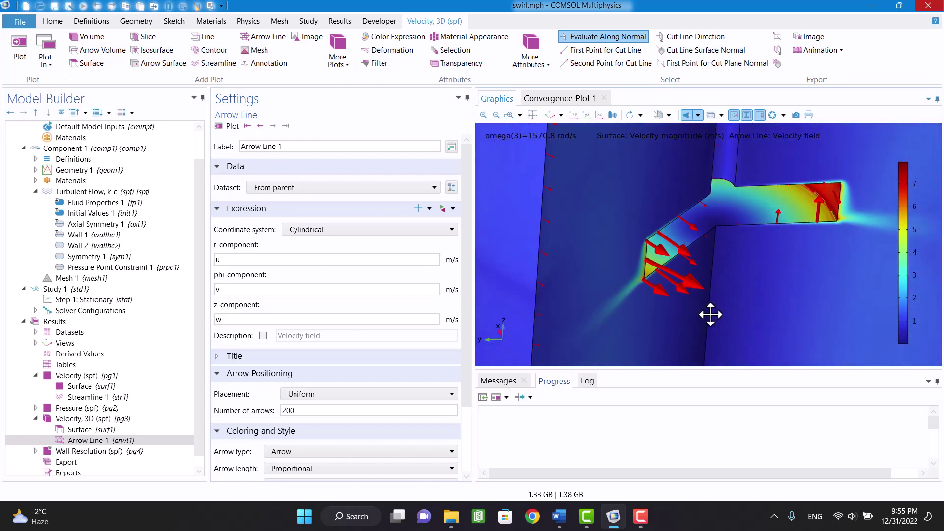
pyautogui.click(556, 116)
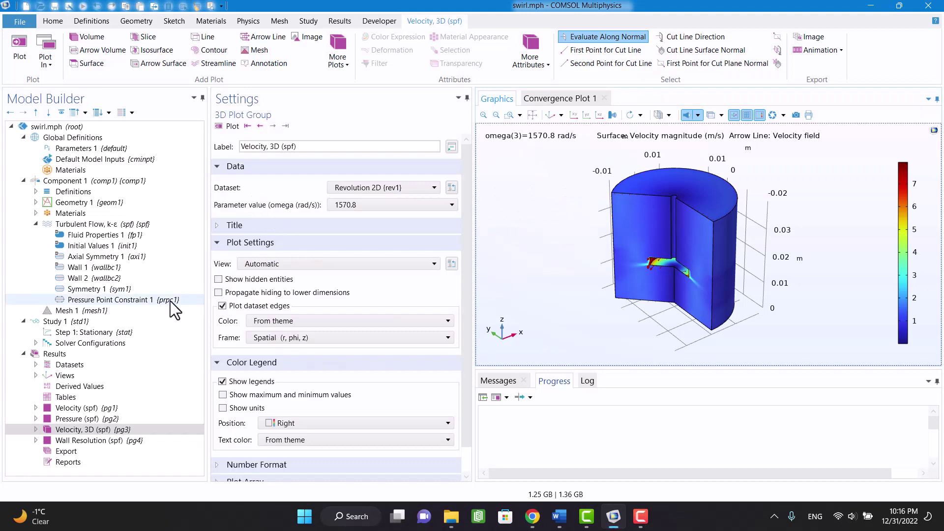
# Step: Disable Pressure Point Constraint 1 and re-solve Study 1 with F8
pyautogui.click(111, 301)
pyautogui.rightClick(111, 300)
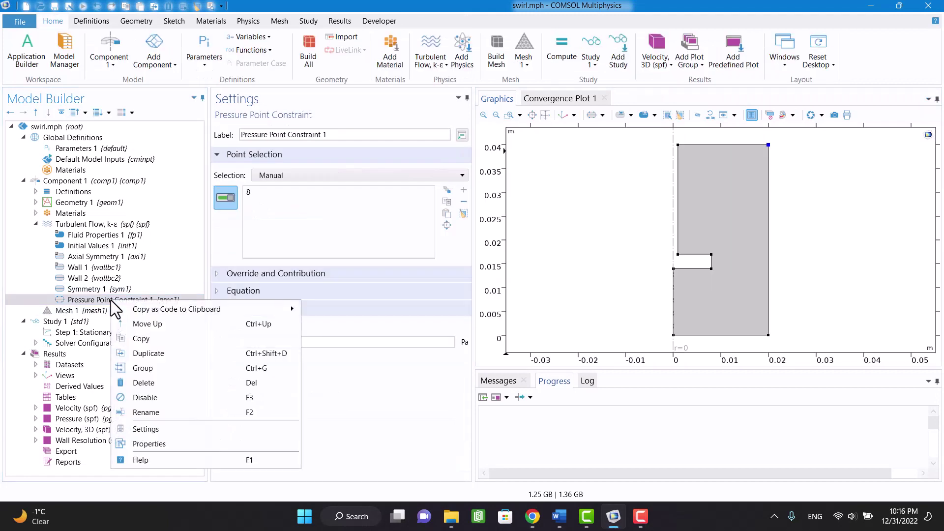
pyautogui.press('Escape')
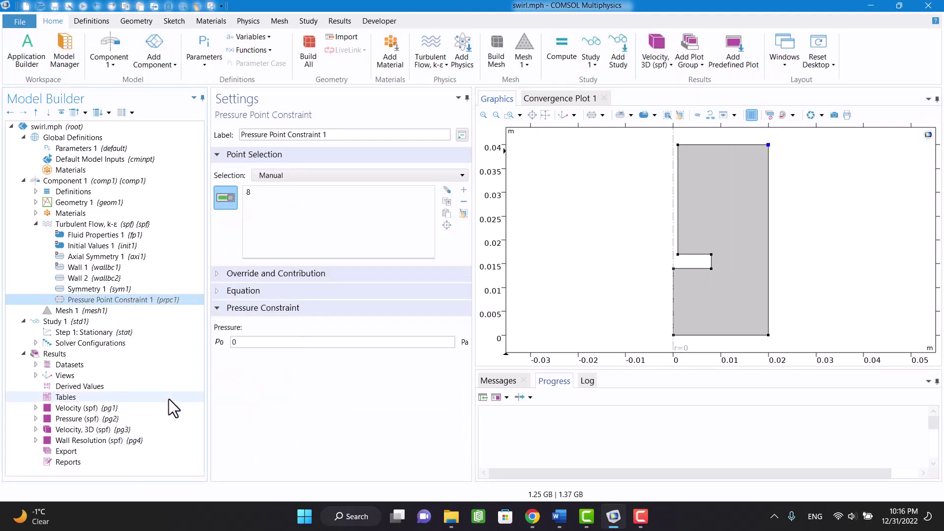
pyautogui.click(551, 102)
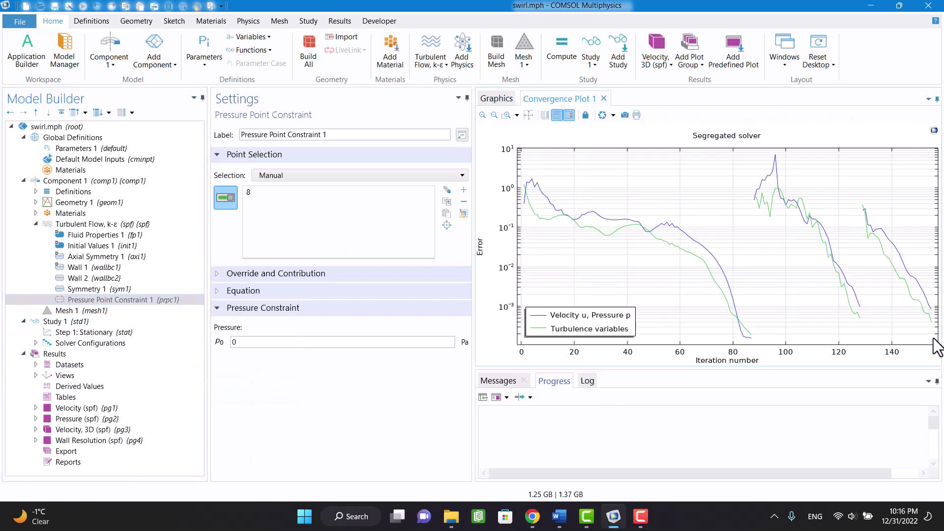
pyautogui.click(70, 323)
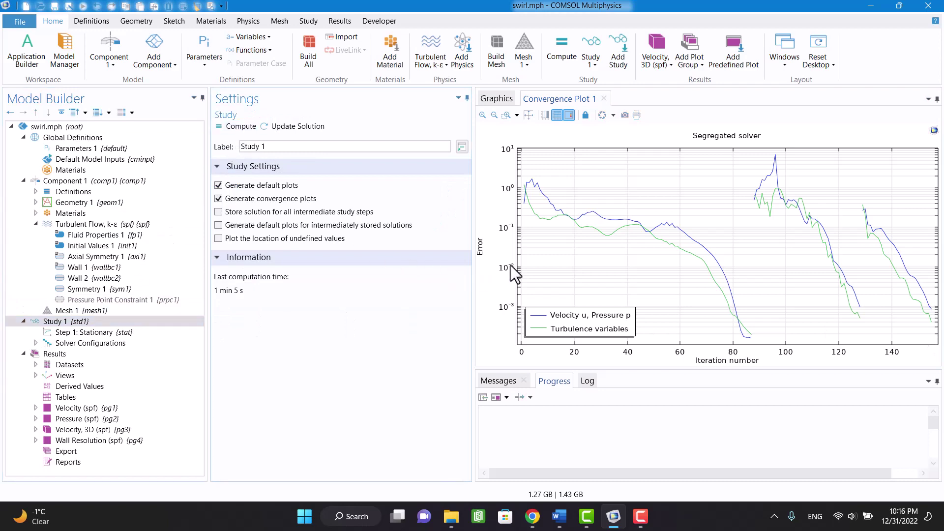
pyautogui.press('F8')
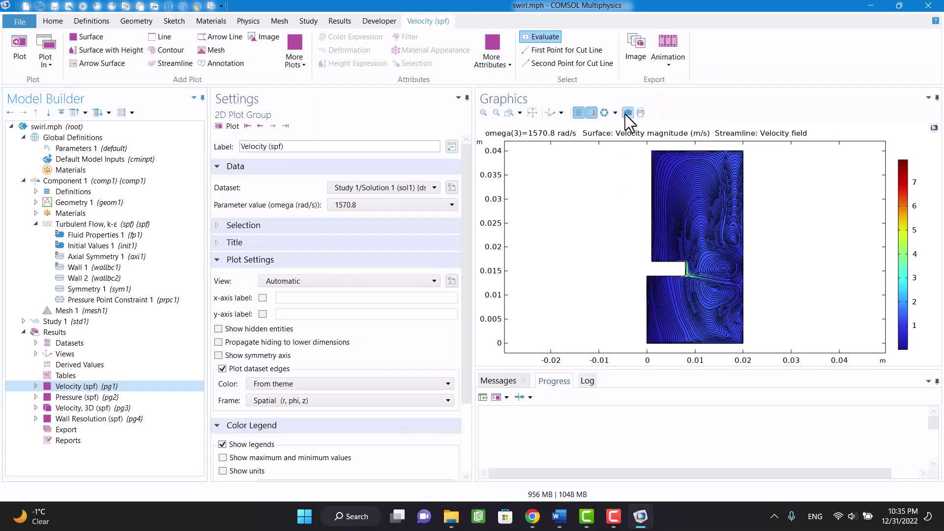
# Step: Copy the 2D velocity streamline plot to the clipboard as an image
pyautogui.click(626, 113)
pyautogui.click(574, 366)
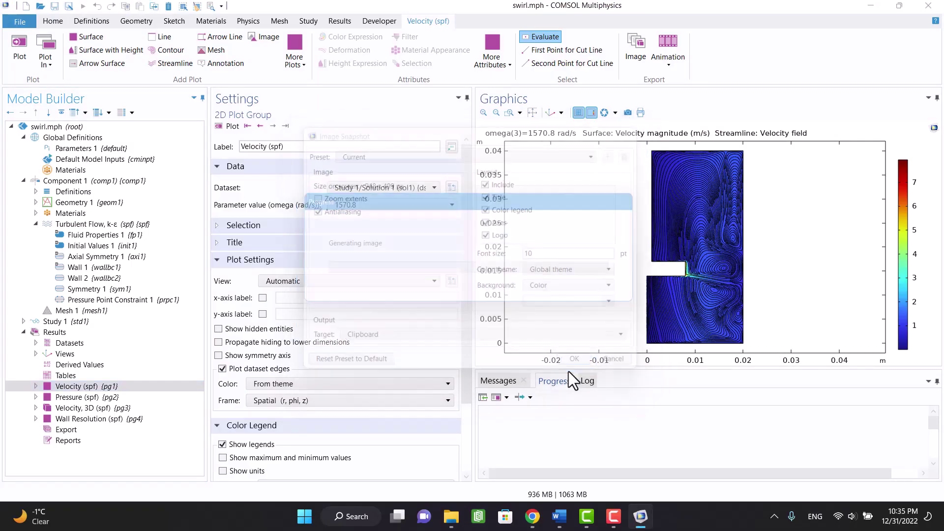
pyautogui.click(558, 516)
pyautogui.scroll(-1, 549, 449)
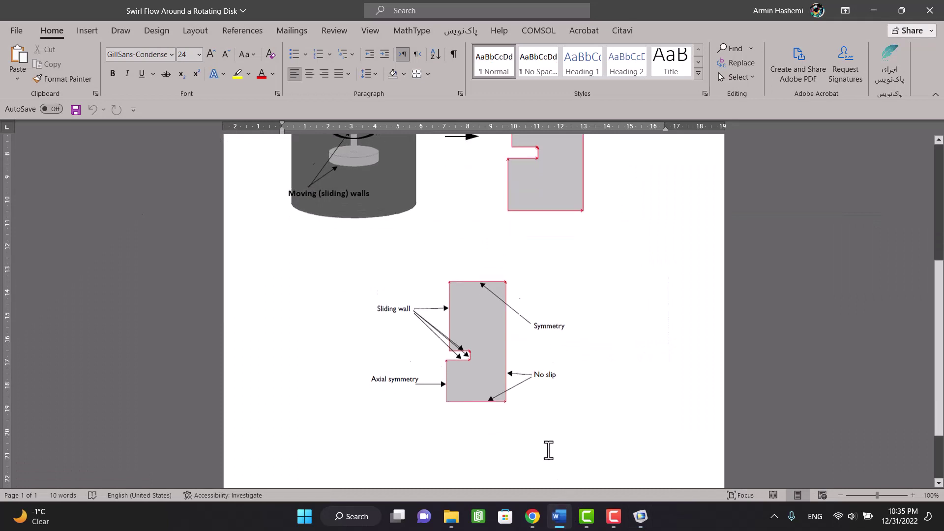
# Step: Paste the 2D velocity streamline plot into the report body below the boundary sketch
pyautogui.hotkey('ctrl', 'v')
pyautogui.doubleClick(550, 443)
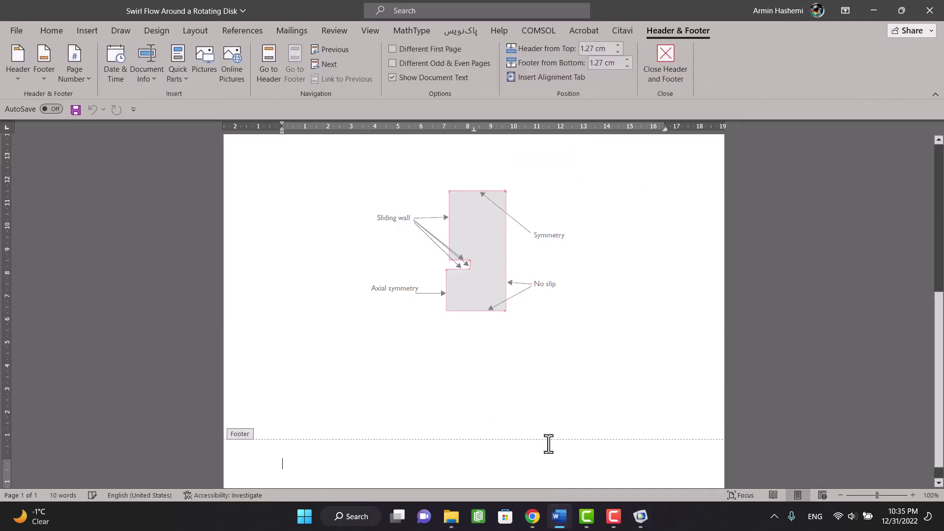
pyautogui.doubleClick(527, 379)
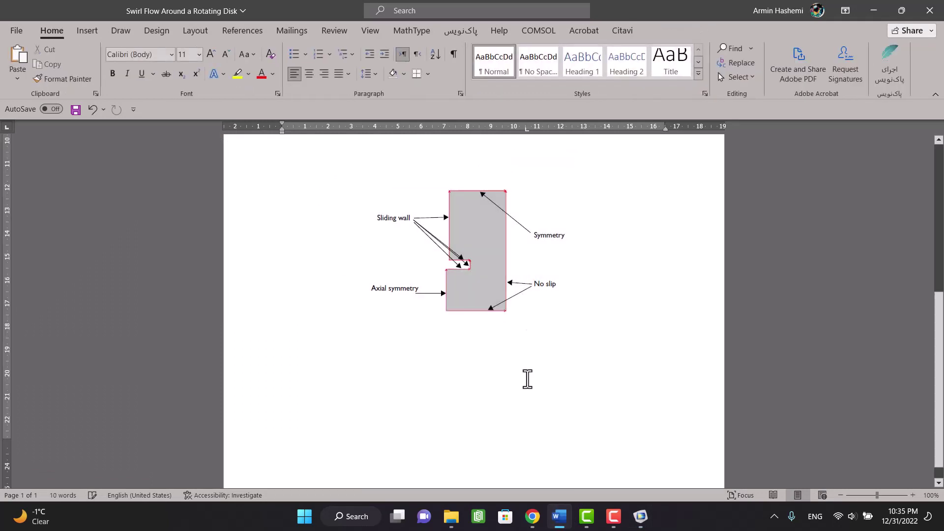
pyautogui.hotkey('ctrl', 'v')
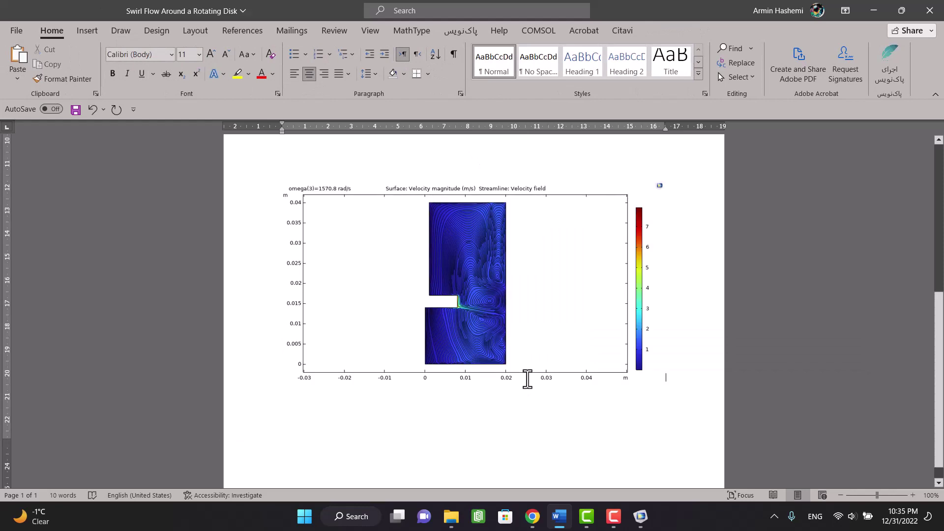
pyautogui.scroll(2, 528, 378)
pyautogui.scroll(-2, 528, 378)
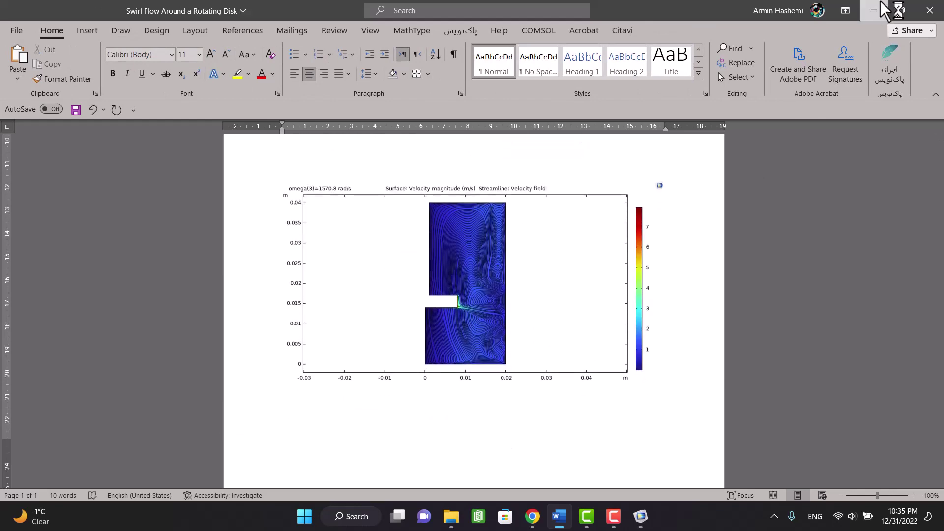
pyautogui.click(873, 13)
# Step: Disable Symmetry 1 and recompute Study 1
pyautogui.click(71, 285)
pyautogui.rightClick(71, 285)
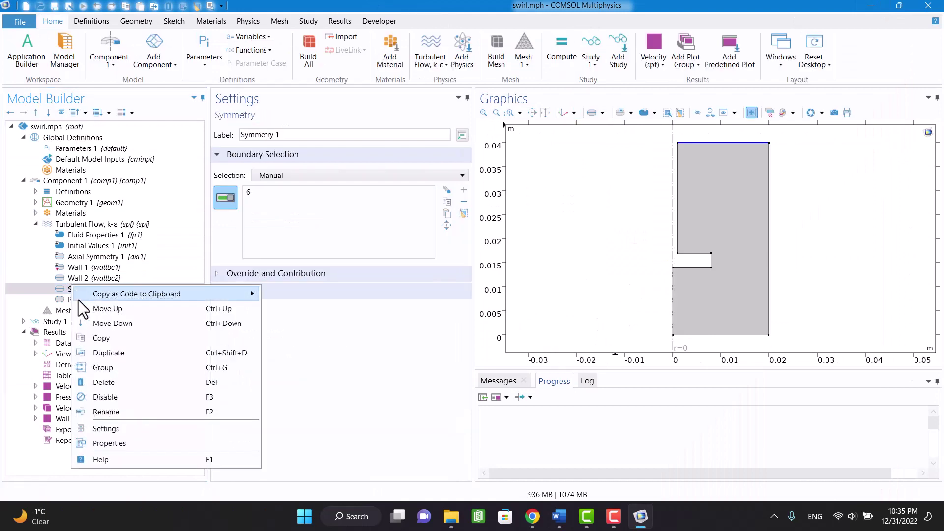
pyautogui.click(103, 396)
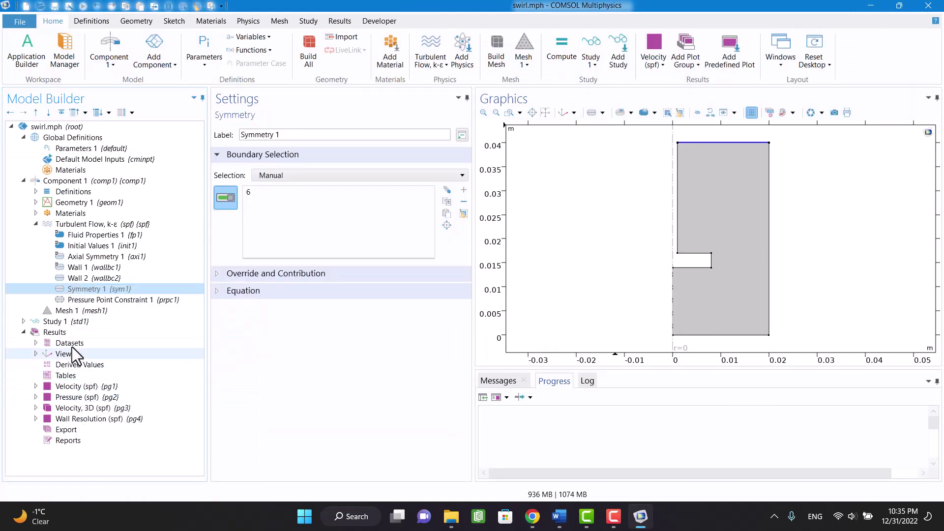
pyautogui.click(63, 322)
pyautogui.click(244, 126)
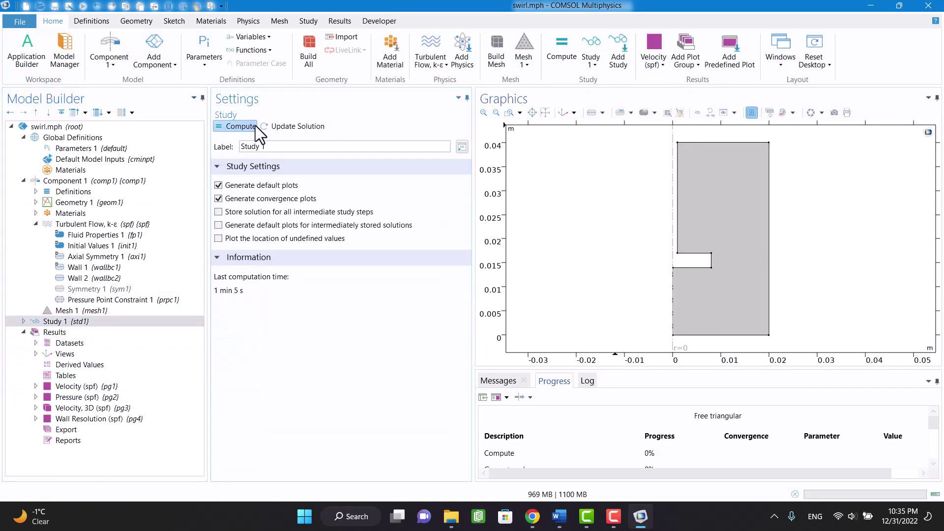
pyautogui.click(613, 516)
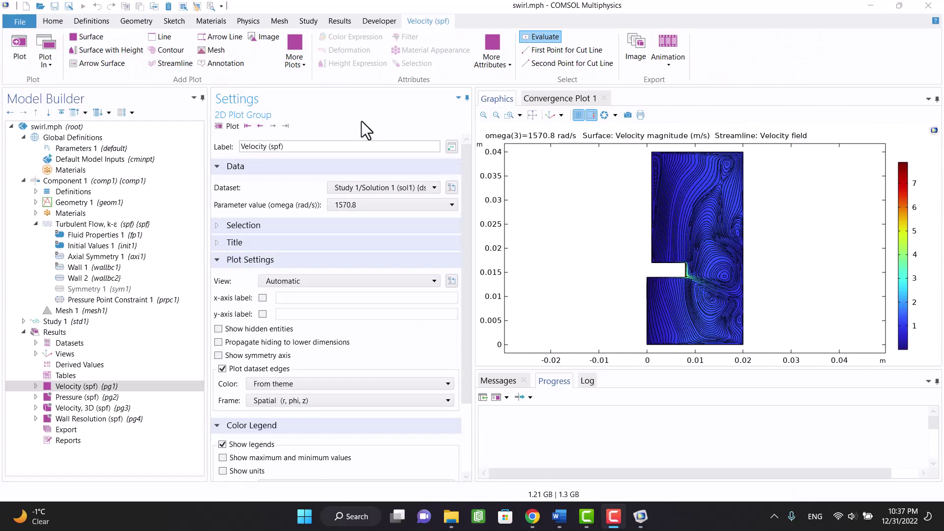
# Step: Copy the new Velocity (spf) streamline plot to the clipboard as an image
pyautogui.click(628, 115)
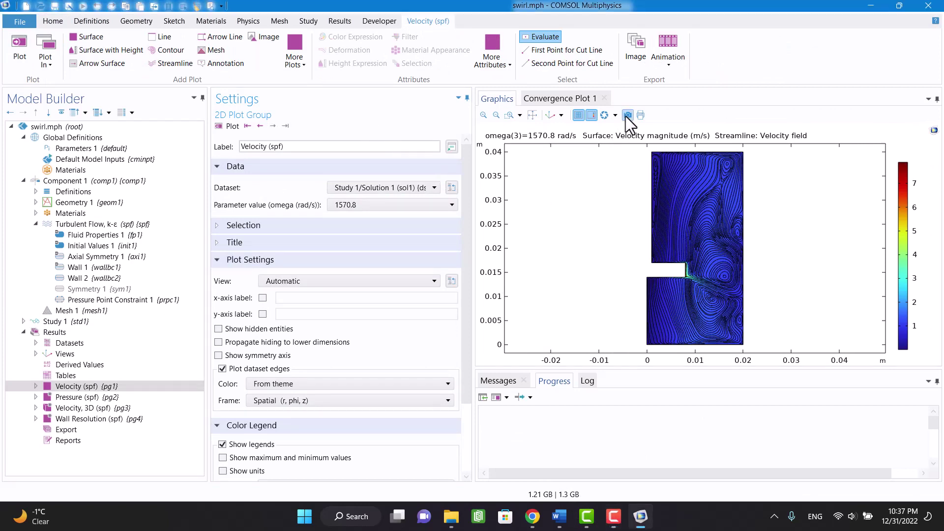
pyautogui.click(582, 365)
pyautogui.click(559, 516)
# Step: Paste the omega 1570.8 rad/s velocity-streamline snapshot below the existing plot in the report
pyautogui.doubleClick(553, 426)
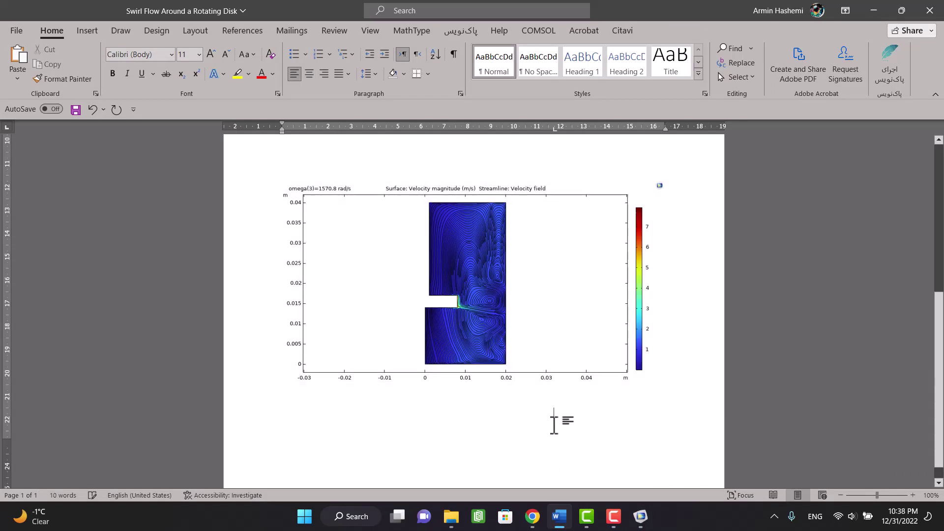
pyautogui.hotkey('ctrl', 'v')
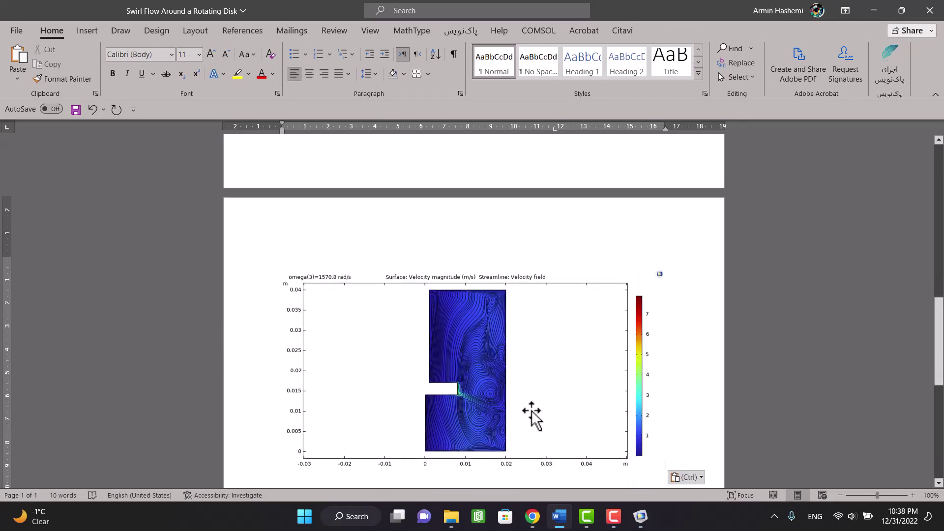
pyautogui.scroll(5, 533, 412)
pyautogui.scroll(-5, 533, 412)
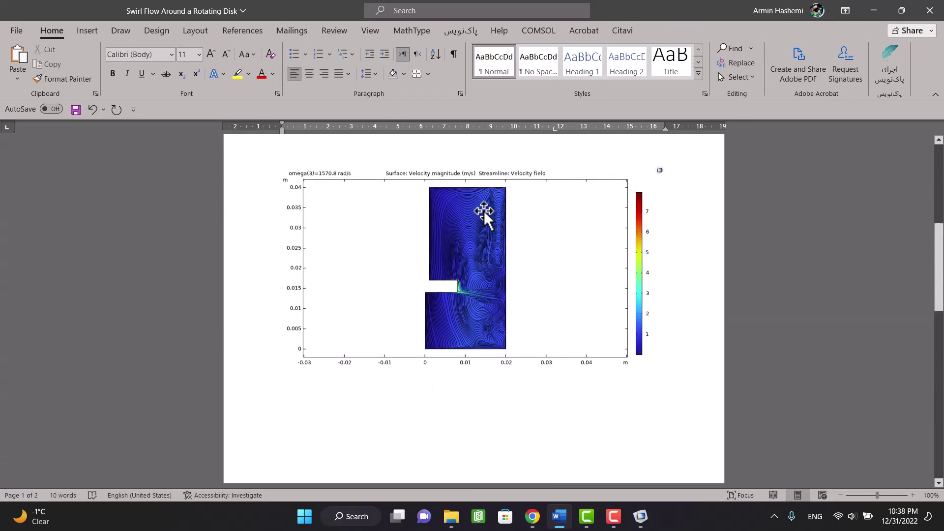
pyautogui.keyDown('ctrl'); pyautogui.scroll(5, 506, 212); pyautogui.keyUp('ctrl')
pyautogui.keyDown('ctrl'); pyautogui.scroll(2, 510, 215); pyautogui.keyUp('ctrl')
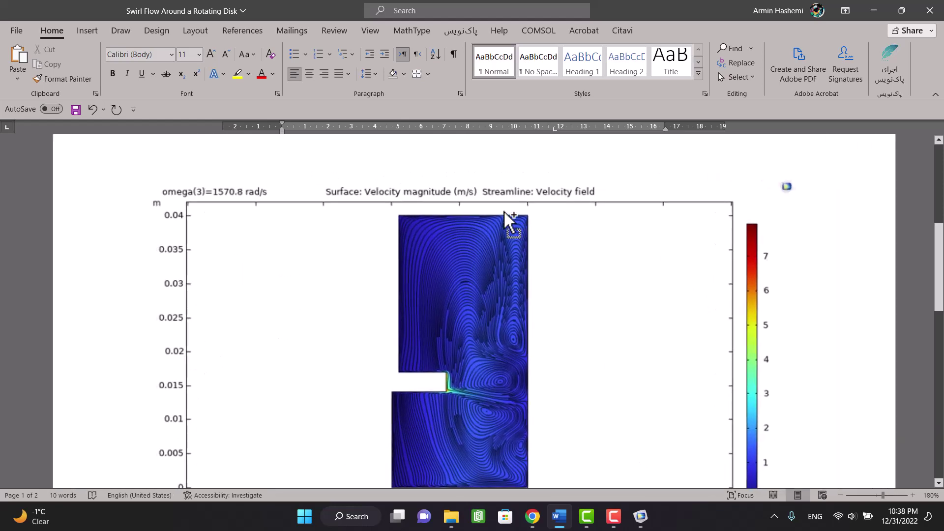
pyautogui.keyDown('ctrl'); pyautogui.scroll(1, 508, 217); pyautogui.keyUp('ctrl')
pyautogui.scroll(-3, 499, 296)
pyautogui.scroll(2, 494, 243)
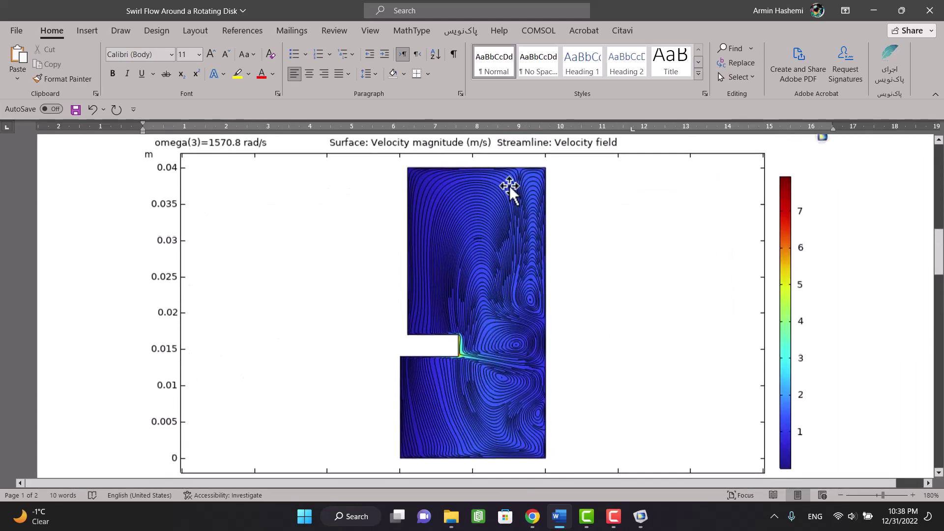